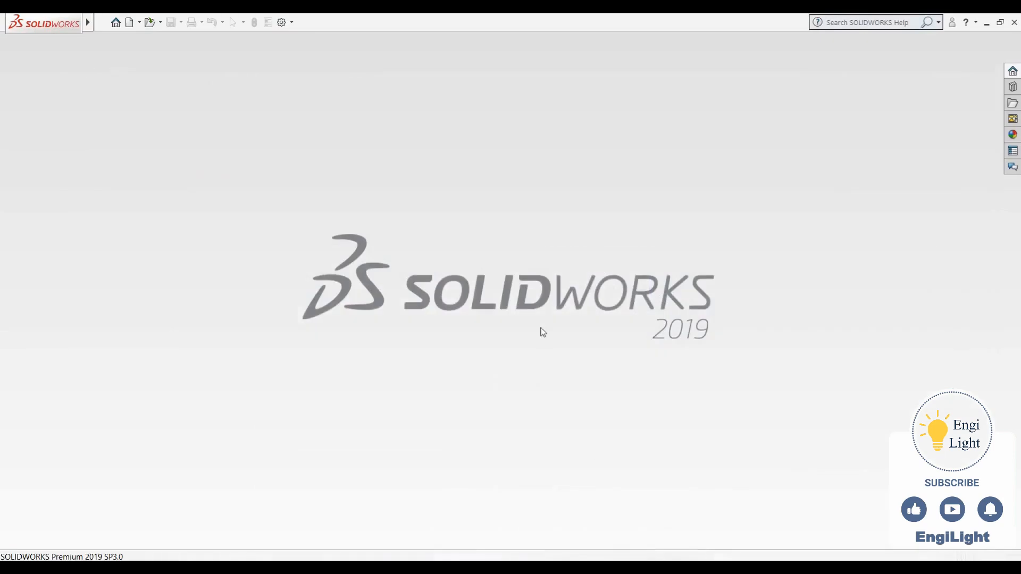
- Create a new part document and start a 3D sketch in it
key(ctrl+n)
key(Return)
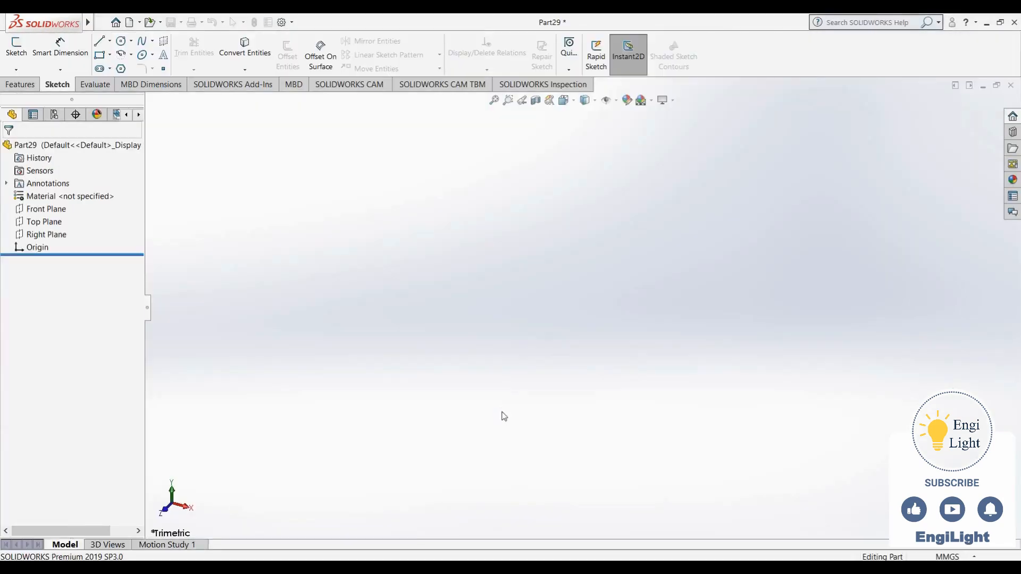
click(16, 70)
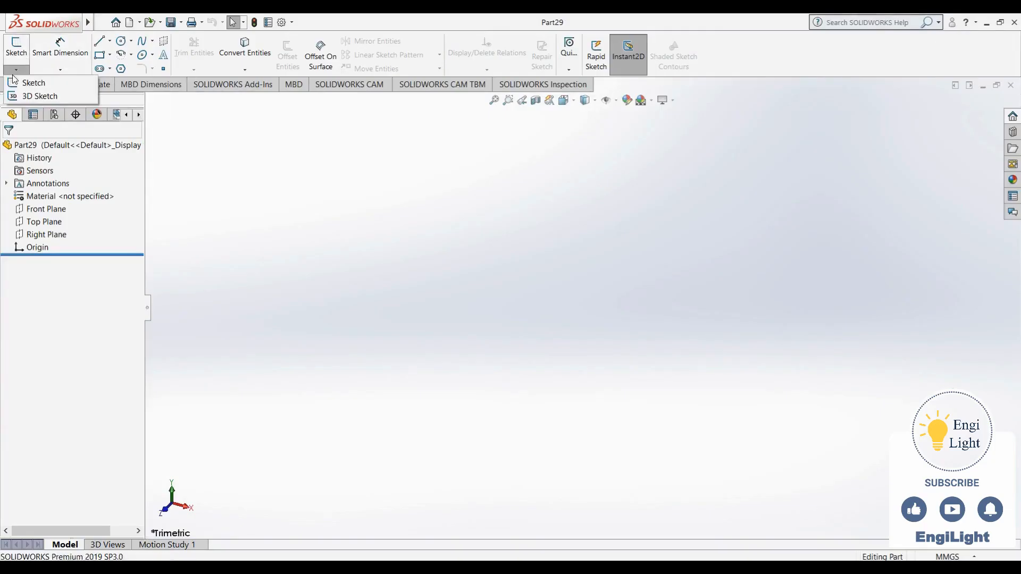
click(26, 97)
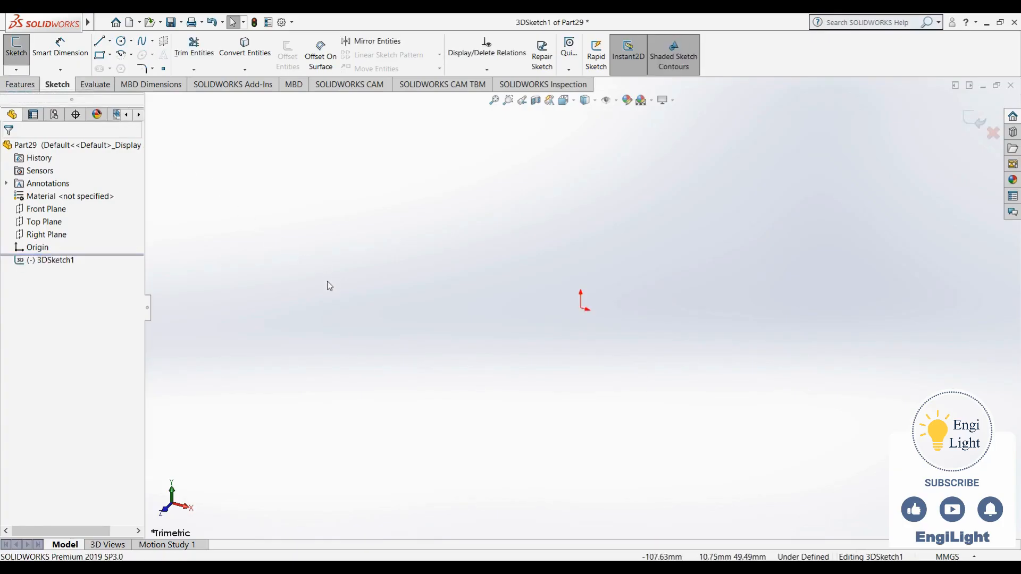
- Sketch three connected trial lines in the 3D sketch, switching the drawing plane from XY to YZ and ZX between segments
key(l)
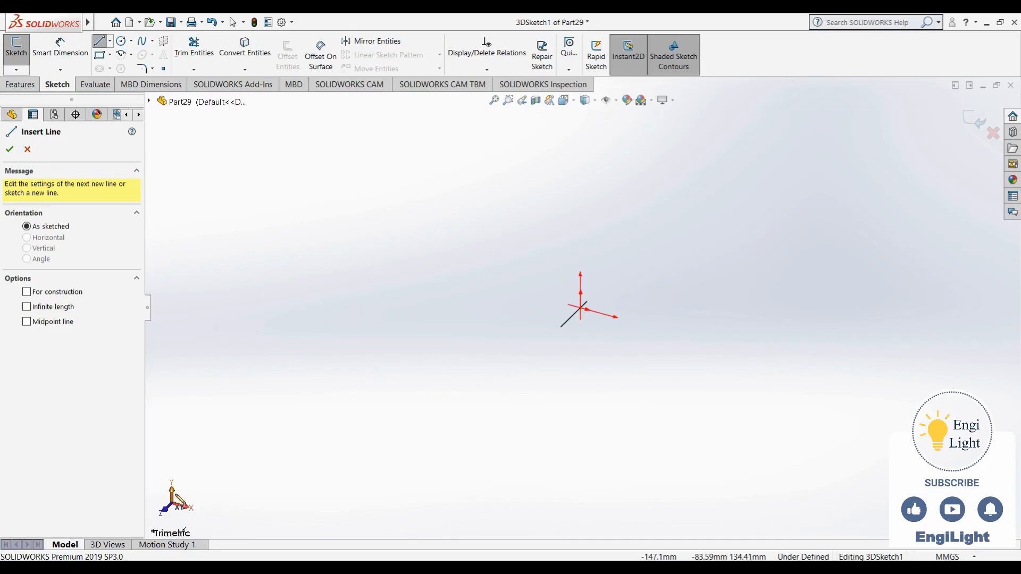
click(407, 274)
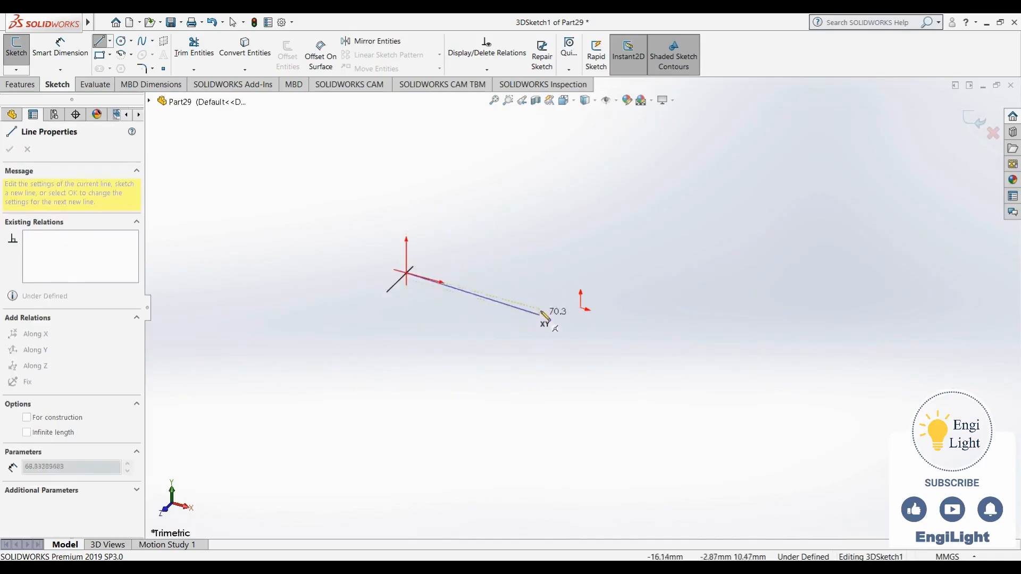
click(563, 230)
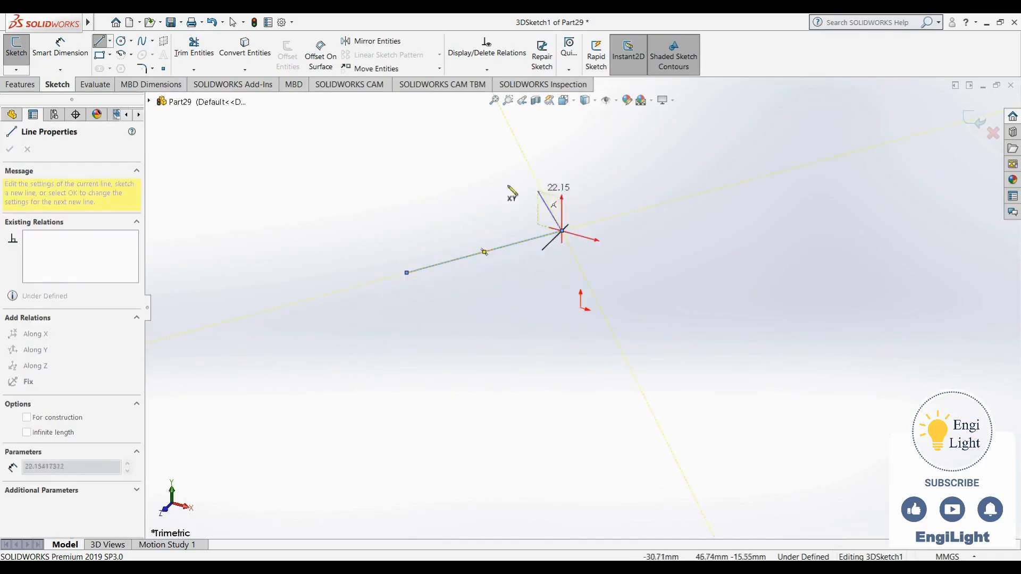
key(Tab)
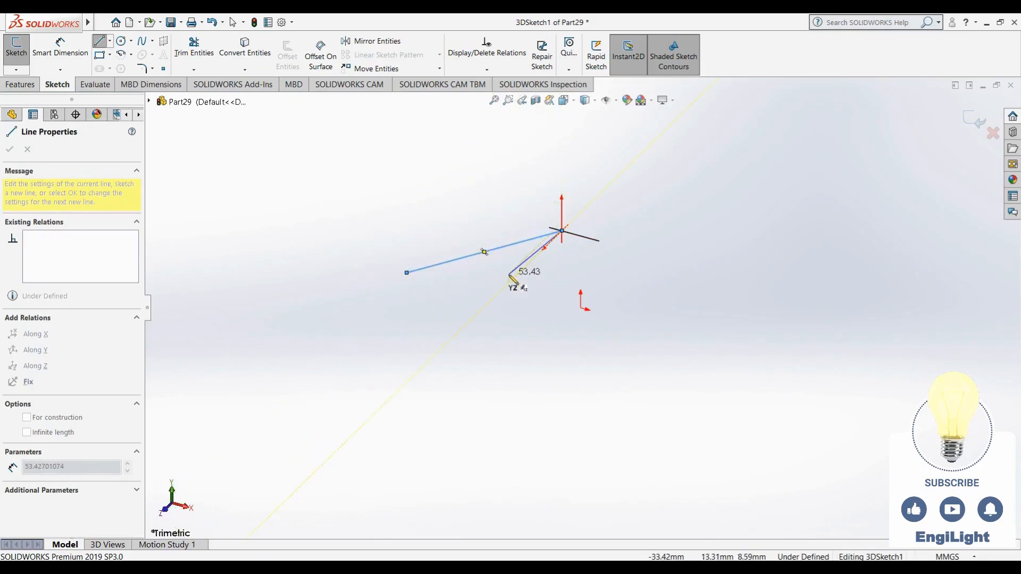
click(418, 242)
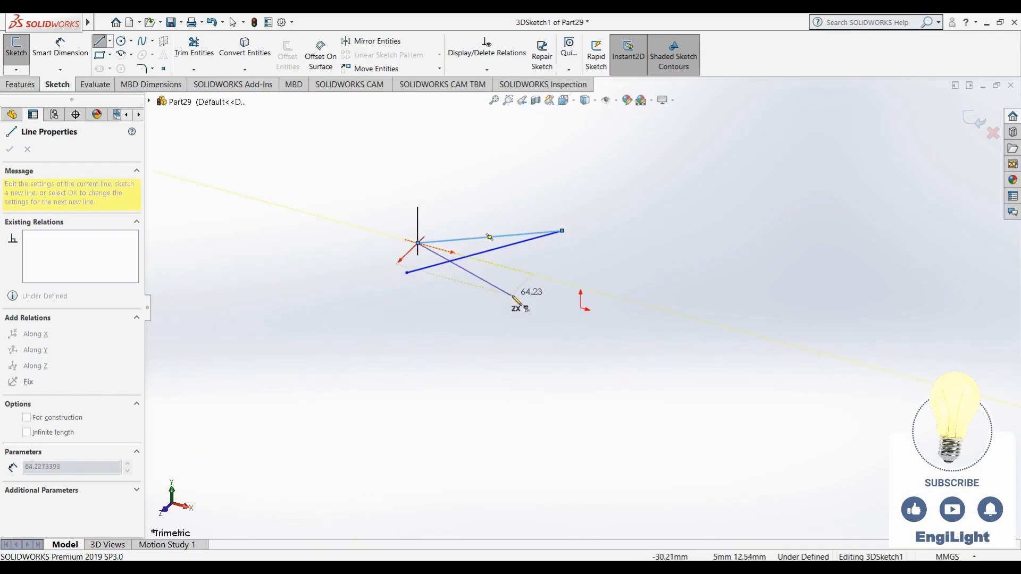
click(532, 274)
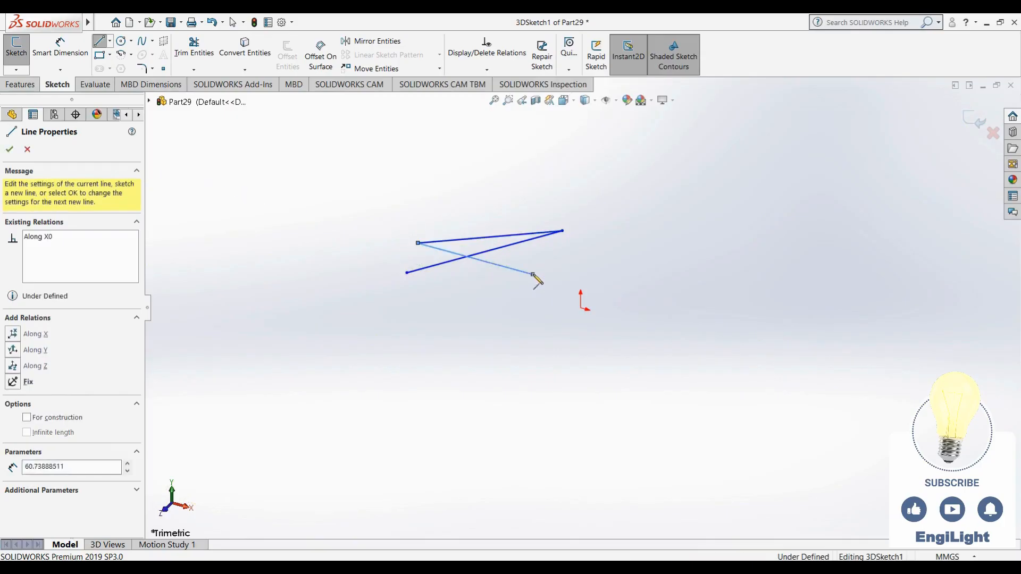
key(Escape)
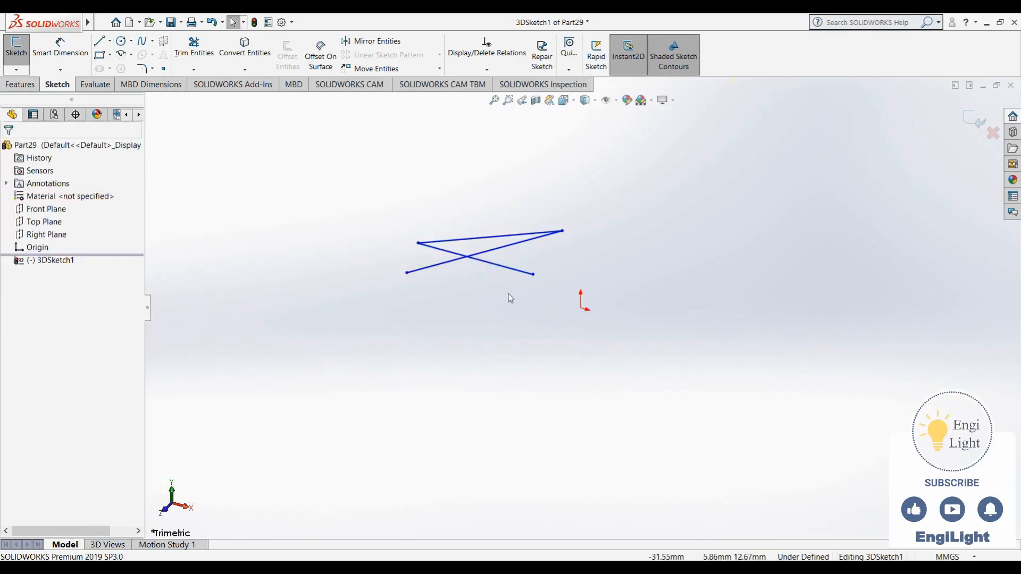
- Delete the three trial lines, exit the 3D sketch and close the trial part
mouse_move(466, 309)
middle_down()
mouse_move(474, 308)
mouse_move(485, 349)
mouse_move(462, 353)
mouse_move(458, 296)
mouse_move(490, 263)
mouse_move(551, 276)
mouse_move(551, 326)
mouse_move(509, 339)
mouse_move(501, 359)
mouse_move(537, 312)
mouse_move(597, 292)
mouse_move(623, 322)
mouse_move(650, 308)
mouse_move(640, 278)
mouse_move(551, 314)
mouse_move(494, 314)
mouse_move(501, 333)
mouse_move(677, 282)
middle_up()
mouse_move(686, 229)
mouse_down()
mouse_move(472, 392)
mouse_move(432, 410)
mouse_up()
key(Delete)
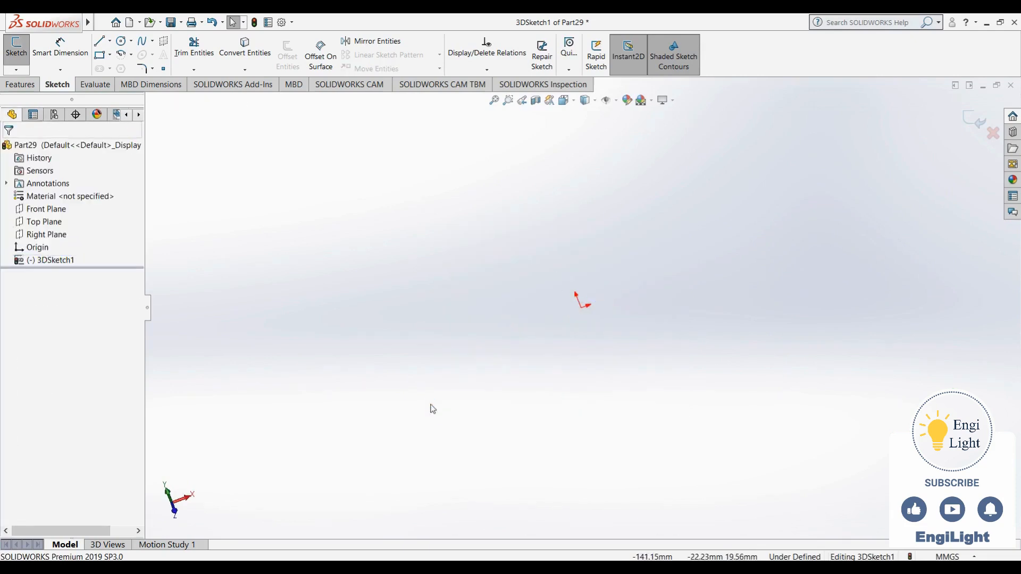
click(985, 111)
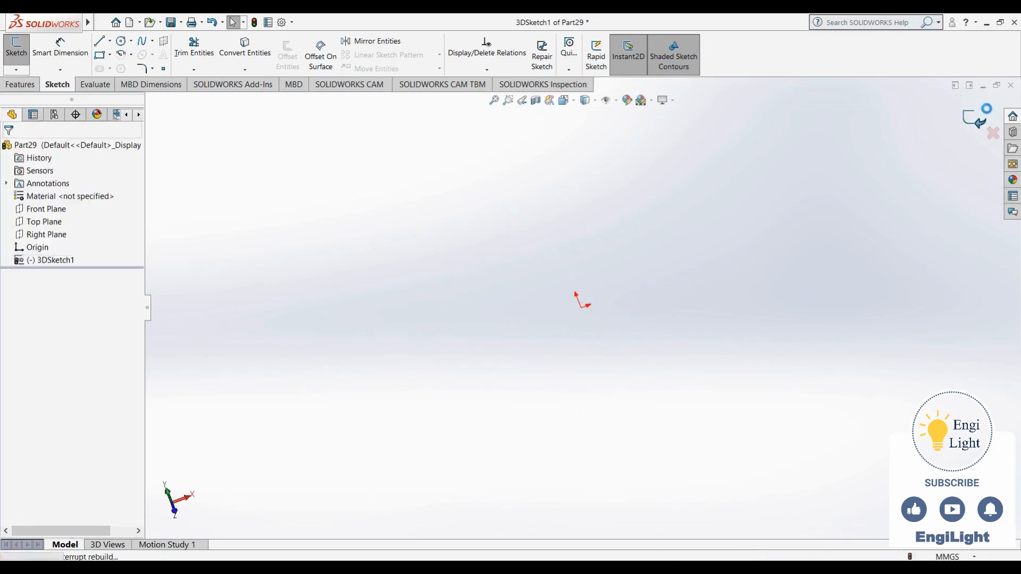
click(1010, 85)
click(517, 323)
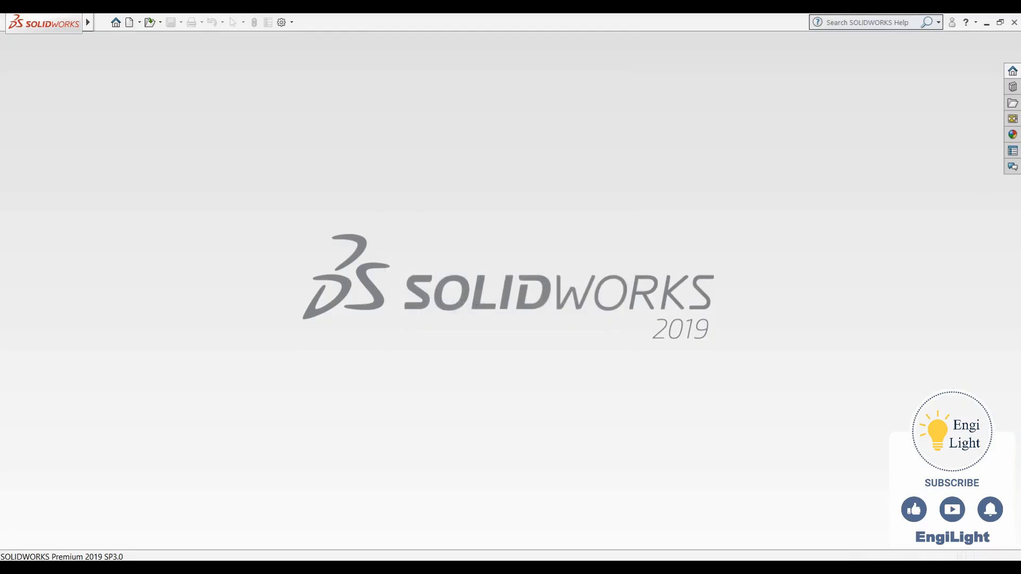
- Create a fresh part document and start a 3D sketch in it
key(ctrl+n)
click(528, 419)
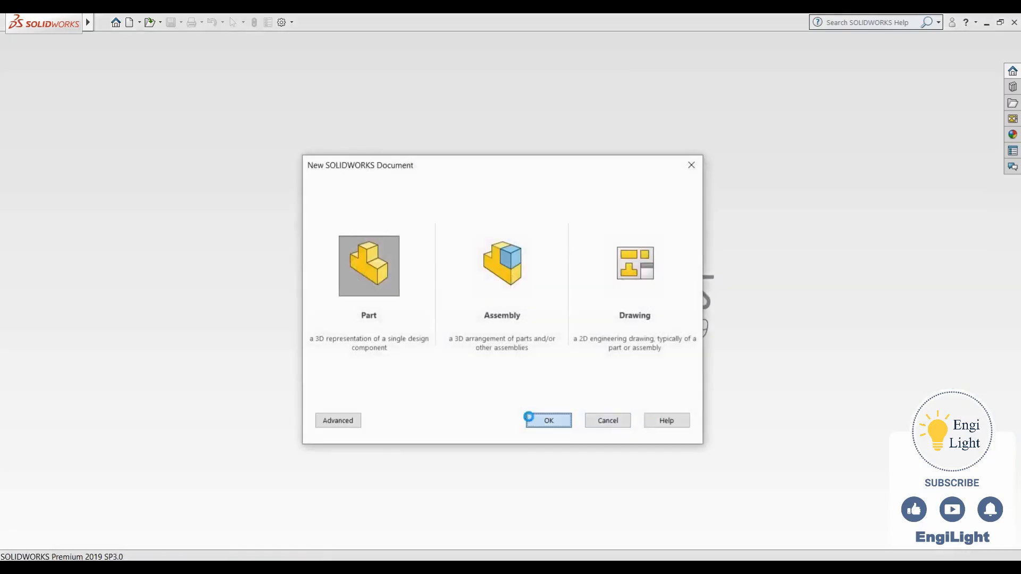
click(16, 69)
click(38, 96)
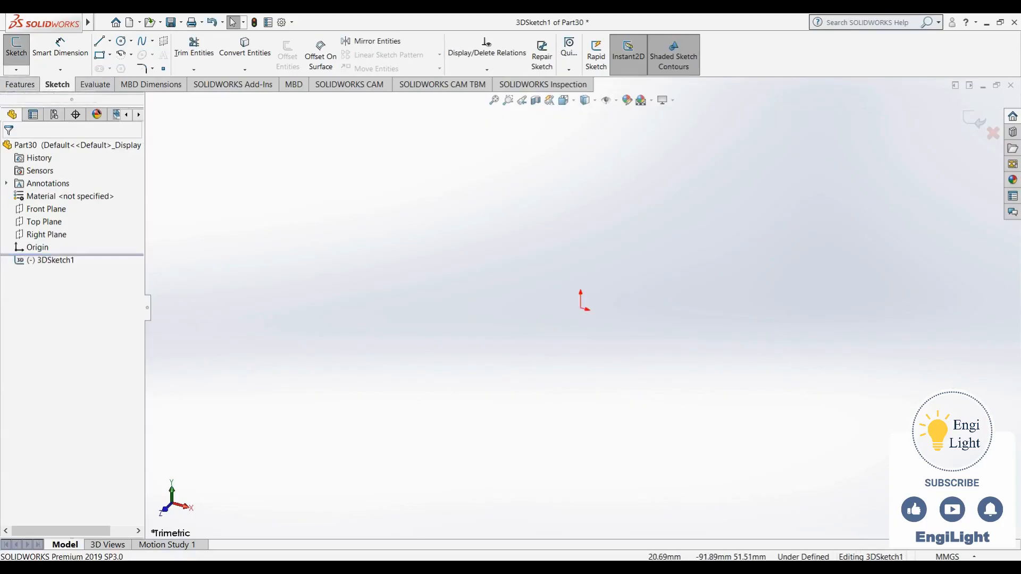
- Switch to the reference image 24.jpg in Photos and examine the frame's dimensions and axis orientation, returning to SOLIDWORKS
key(alt+Tab)
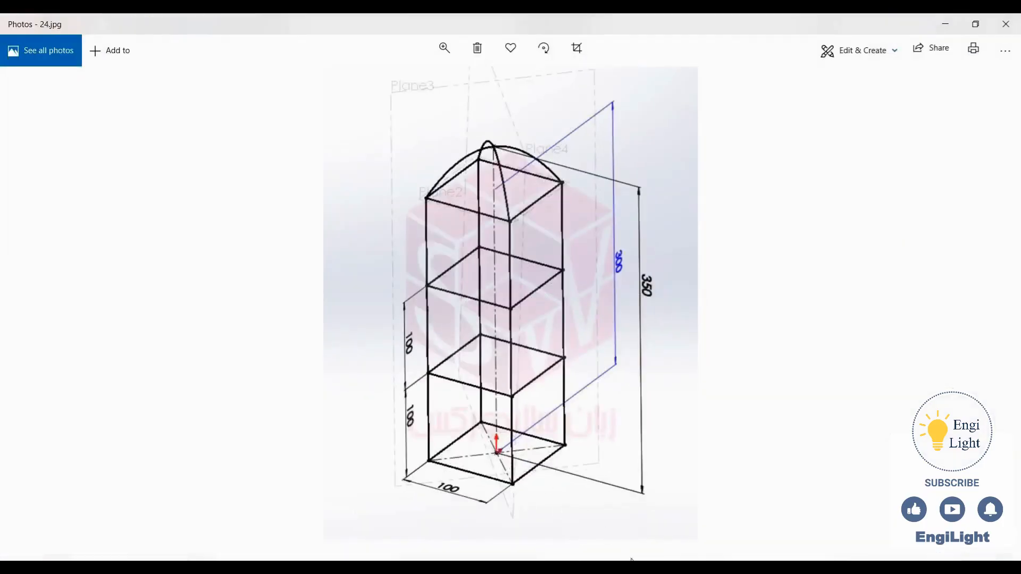
key(alt+Tab)
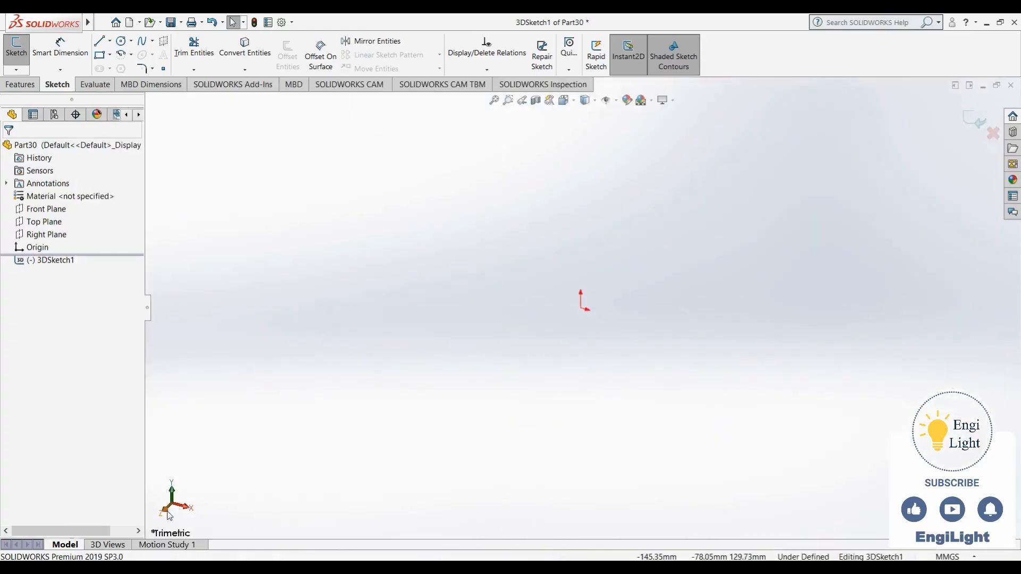
key(alt+Tab)
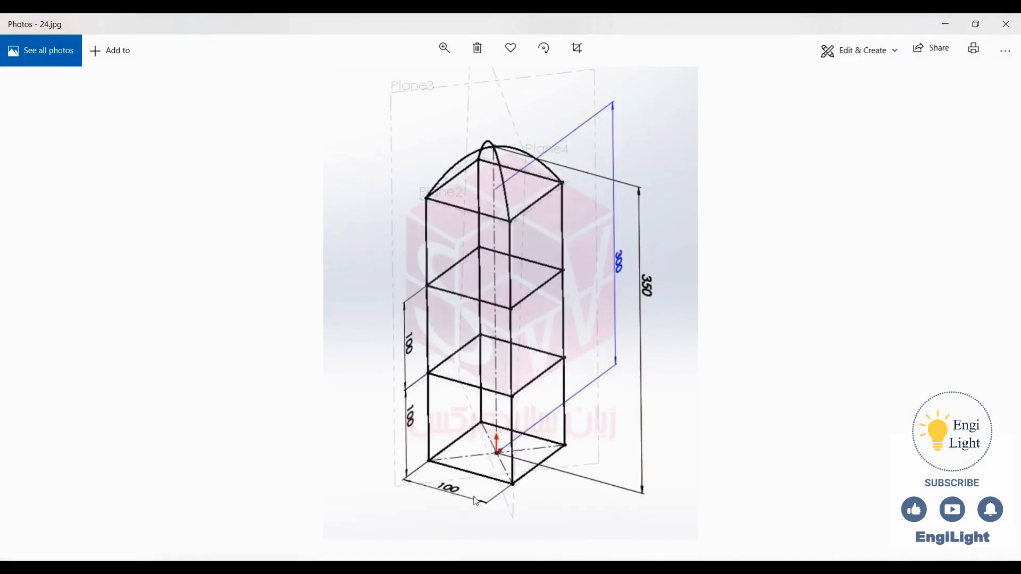
key(alt+Tab)
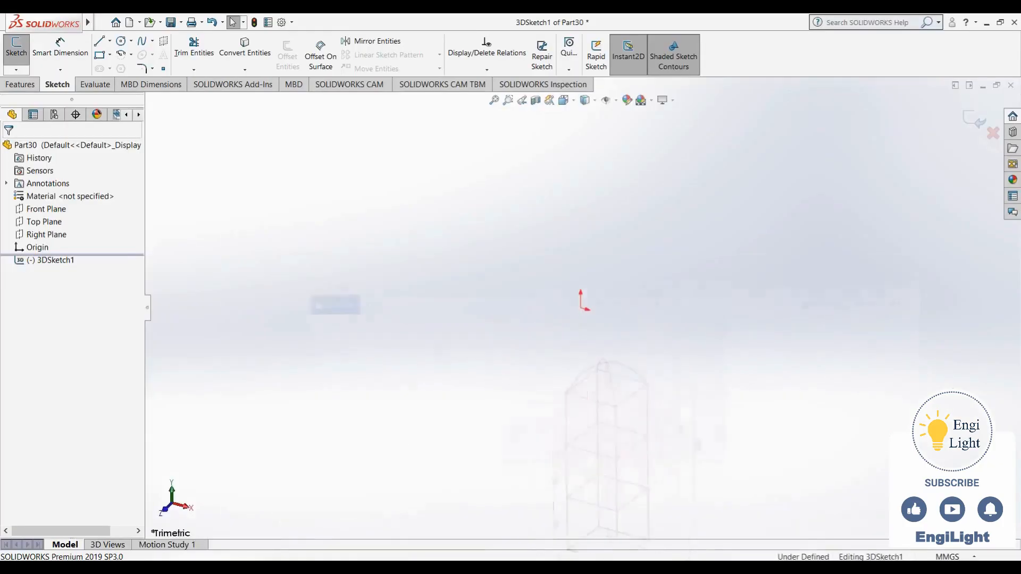
key(alt+Tab)
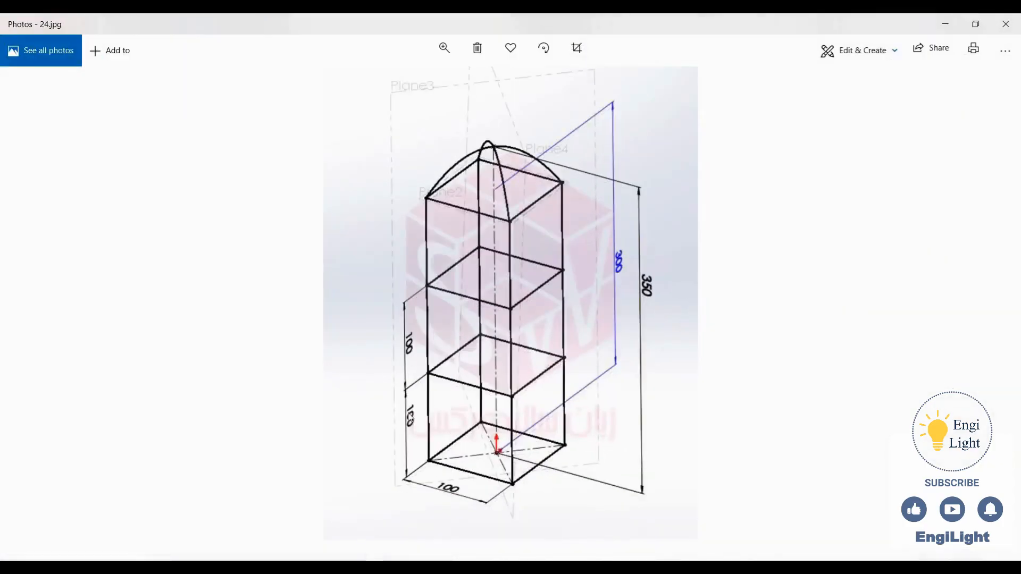
click(669, 567)
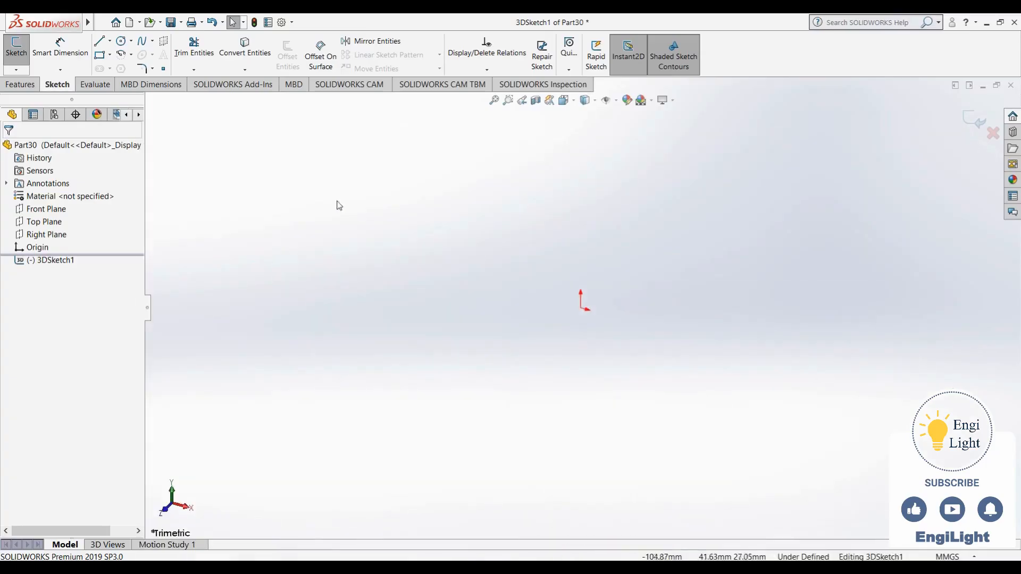
- Sketch a center rectangle of about 109 by 152 mm on the ZX plane, centred on the origin
click(100, 55)
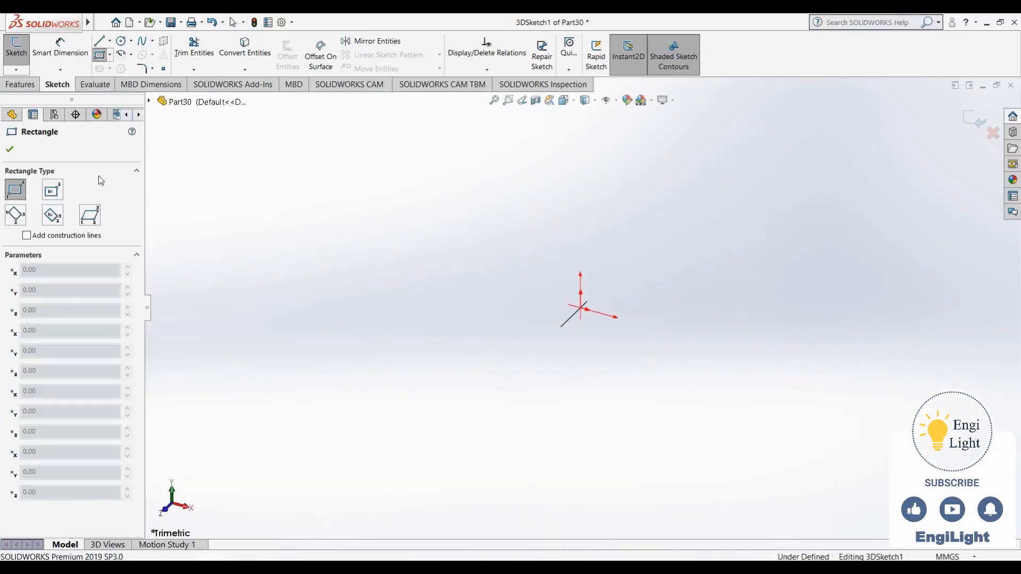
click(53, 190)
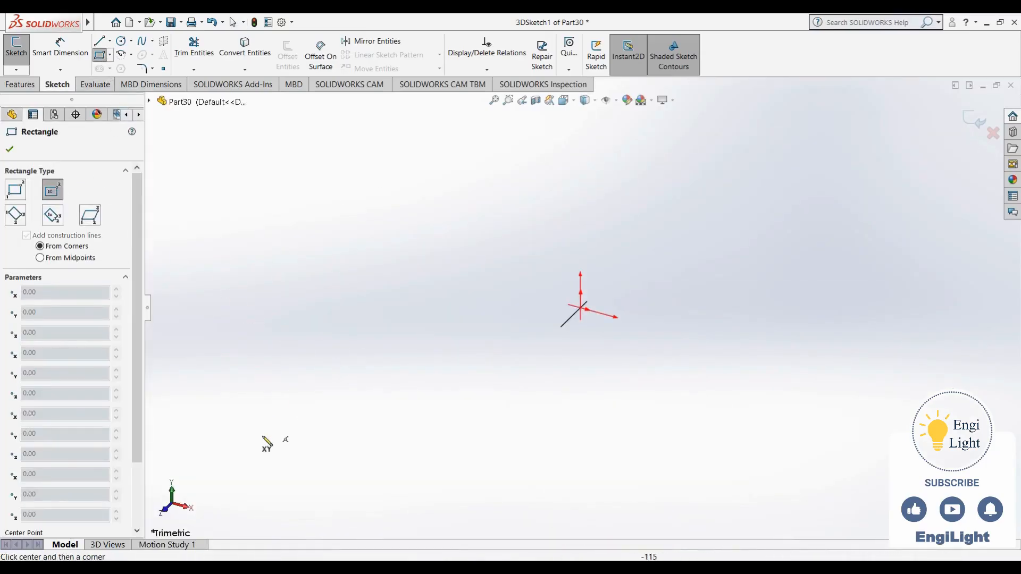
key(Tab)
key(Tab)
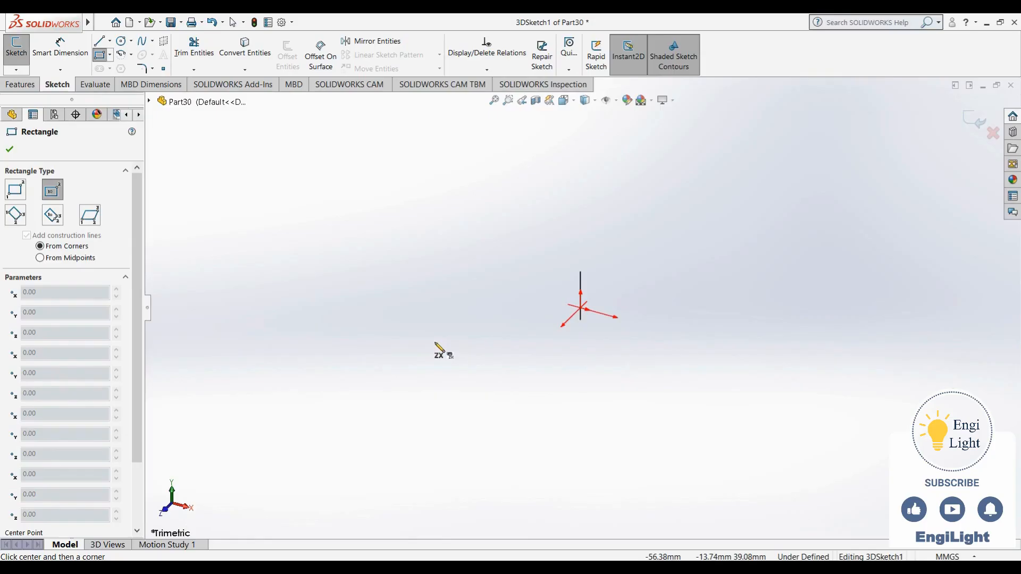
click(580, 309)
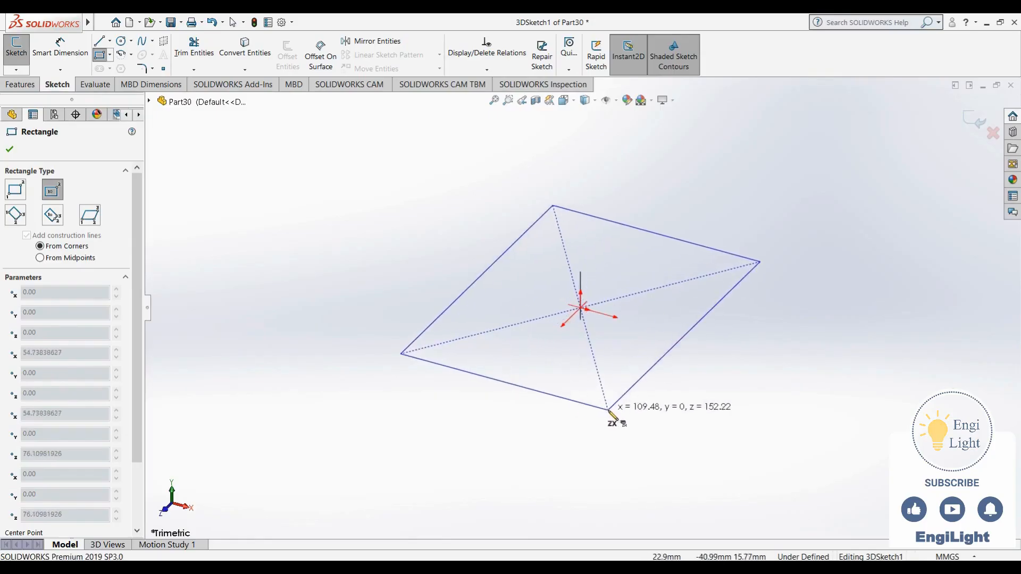
click(609, 410)
key(Escape)
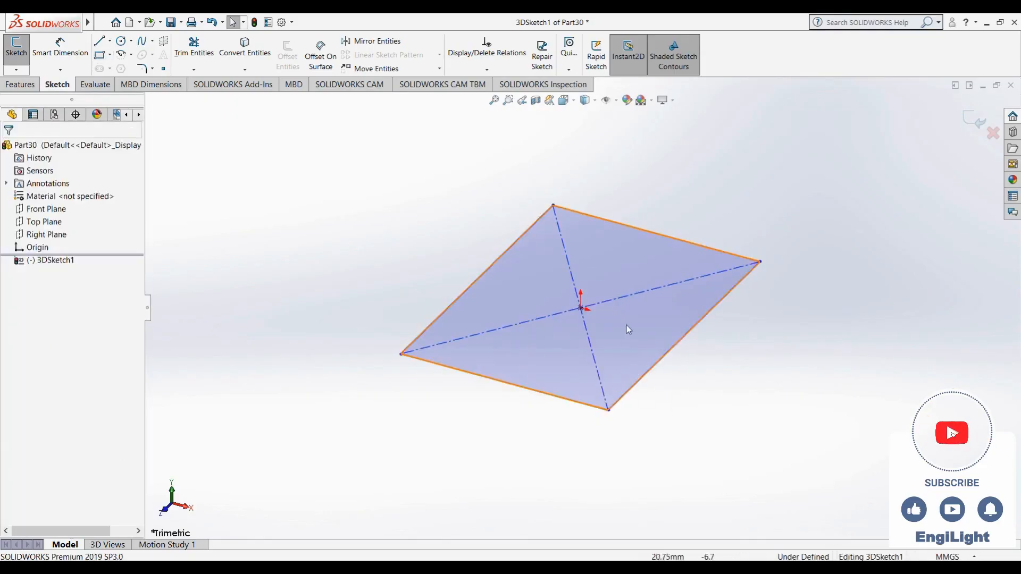
- Add an Equal relation between two adjacent sides of the base rectangle to make it square
scroll(627, 330, up, 5)
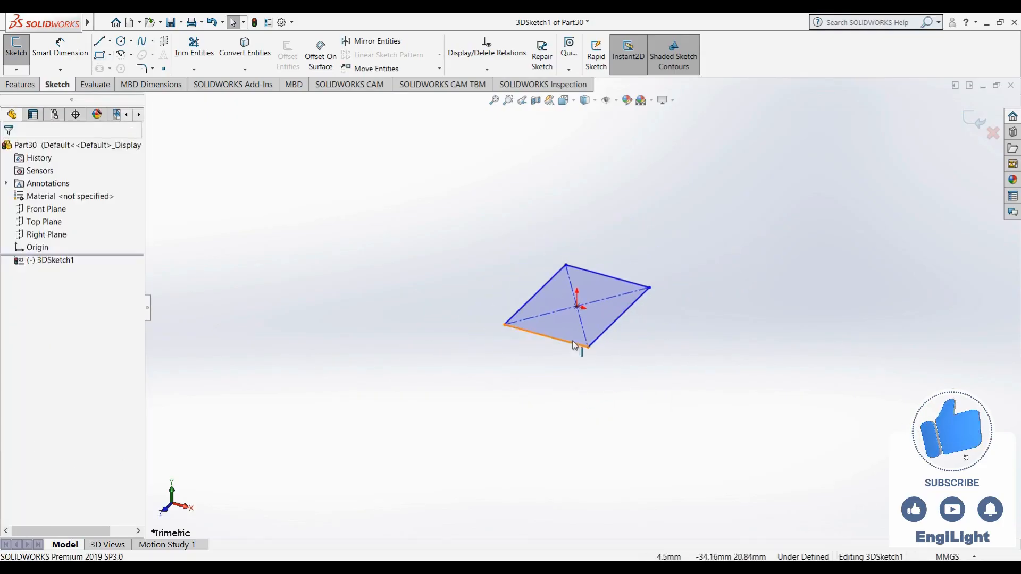
click(573, 345)
ctrl+click(607, 331)
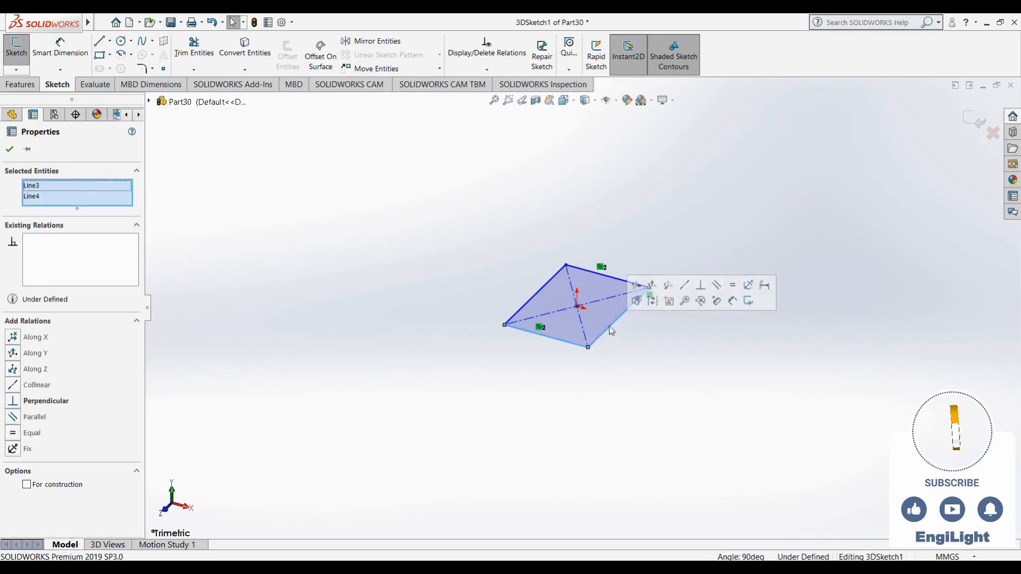
click(732, 285)
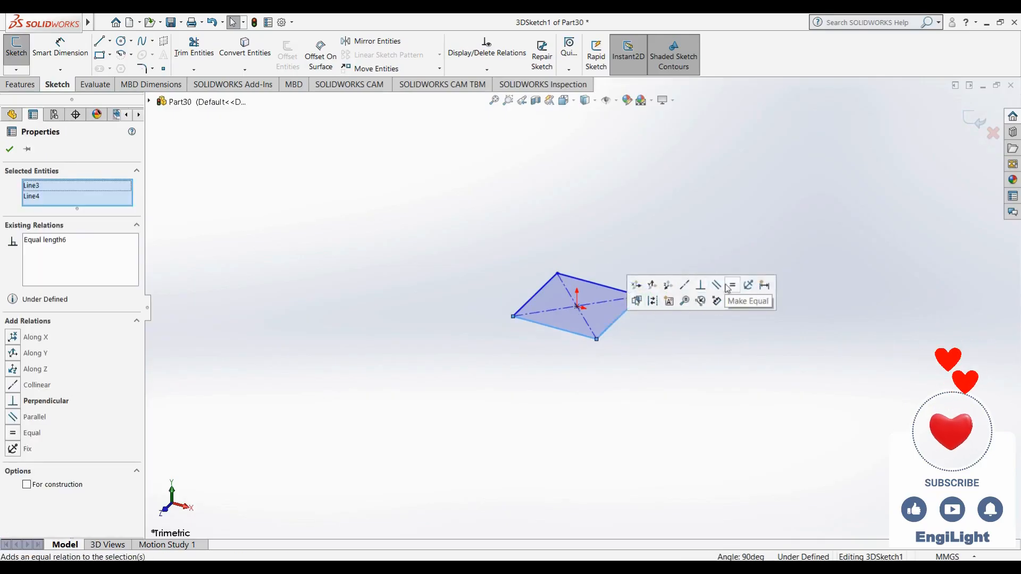
click(662, 342)
- Recheck reference image 24.jpg, return to SOLIDWORKS and sketch lines along Y from the base's rear corners, about 147 mm at right and 100 mm at left
click(710, 567)
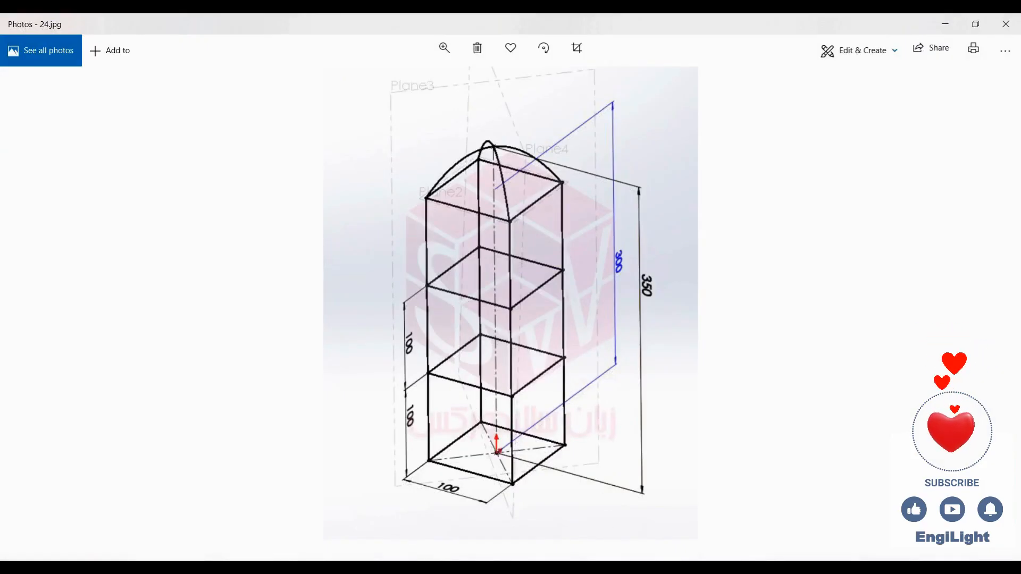
click(710, 566)
click(100, 41)
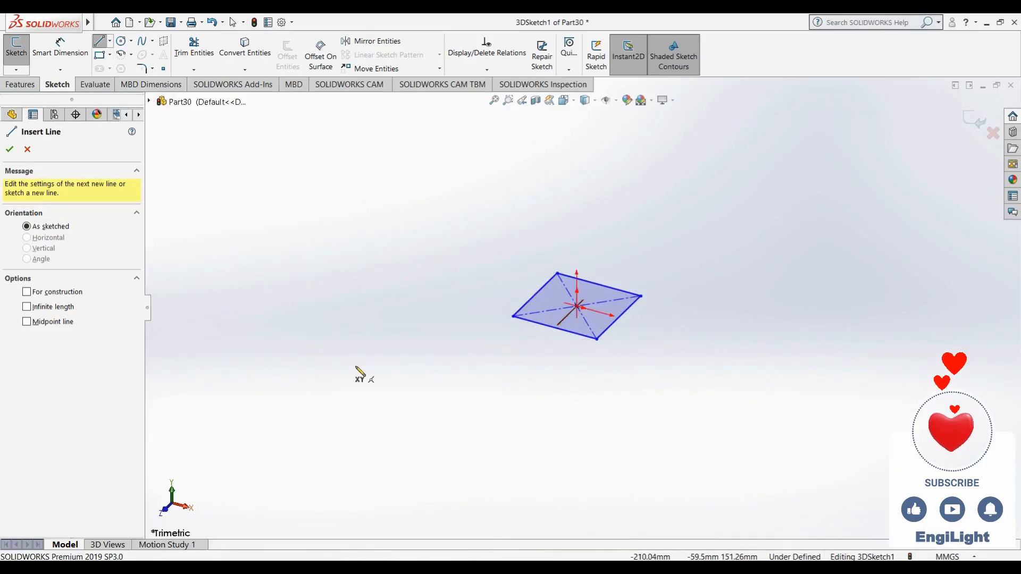
click(640, 296)
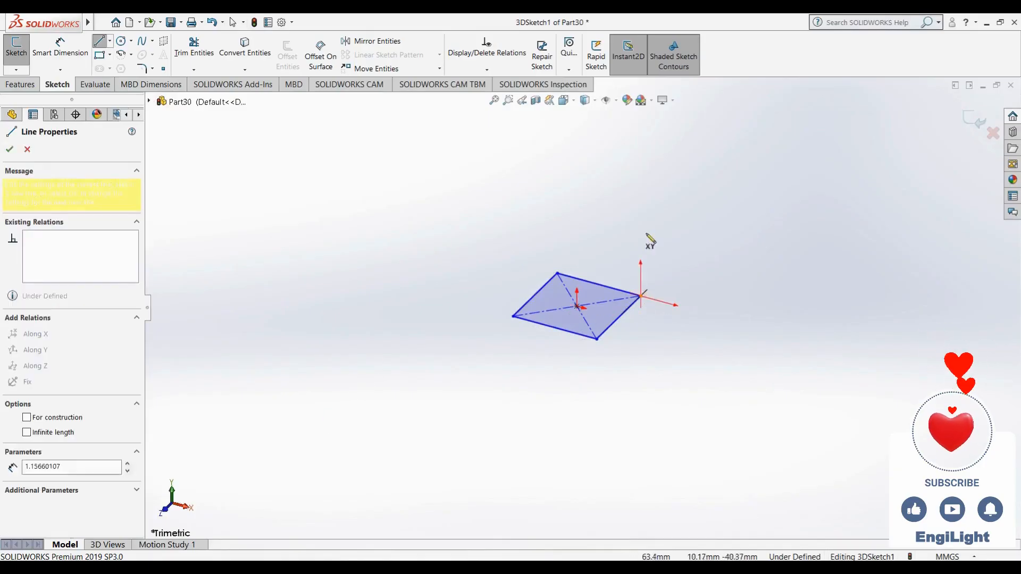
click(641, 187)
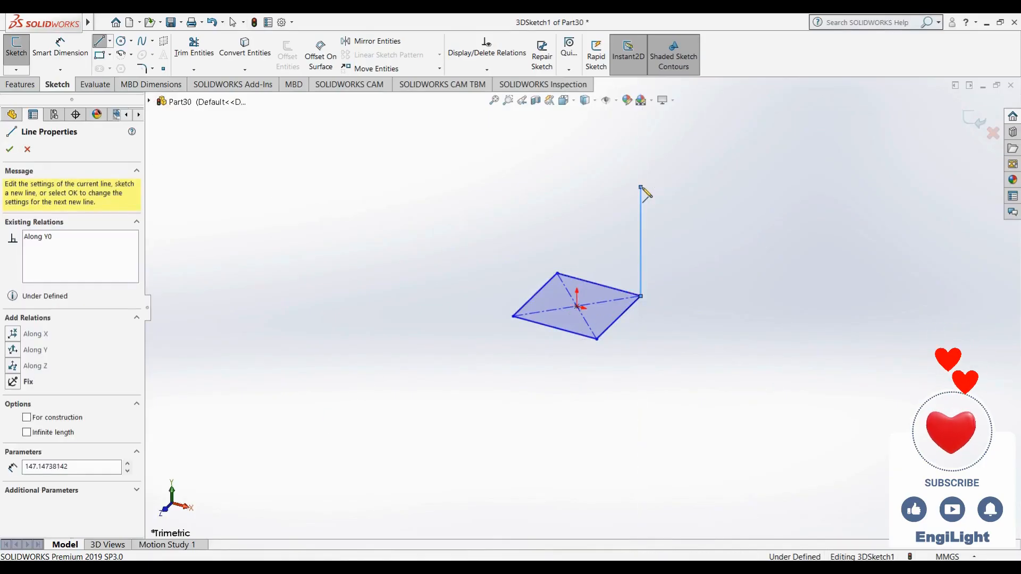
key(Escape)
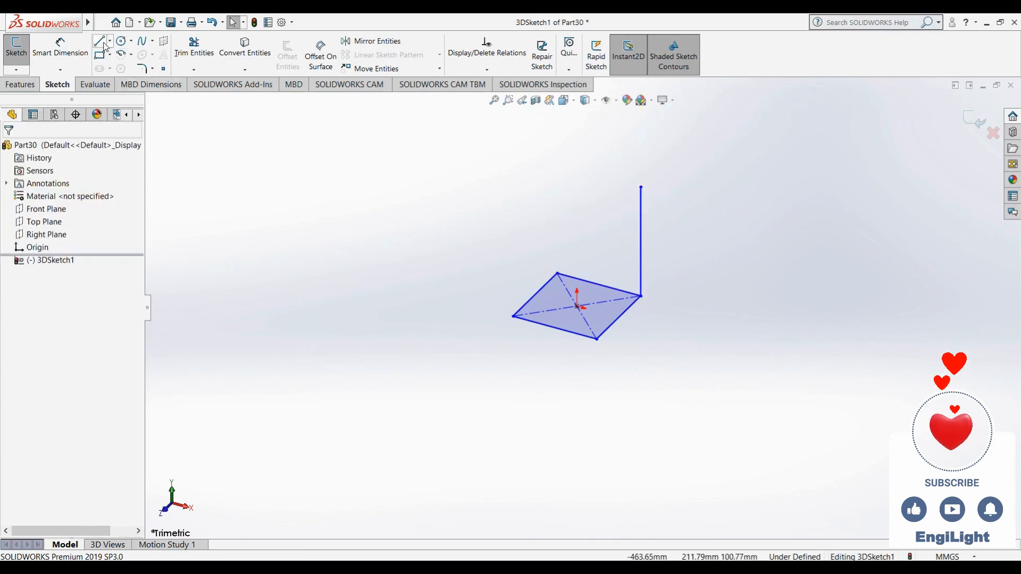
click(100, 41)
click(557, 274)
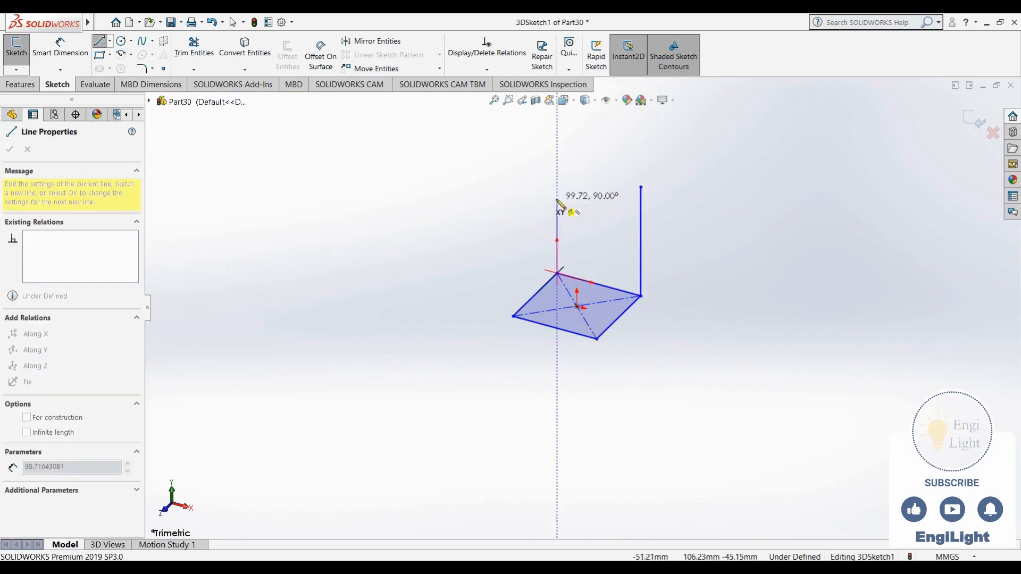
click(557, 200)
key(Escape)
- Sketch vertical lines along Y from the two front corners of the base square, the front-left one about 124 mm tall
right_drag(478, 319, 432, 325)
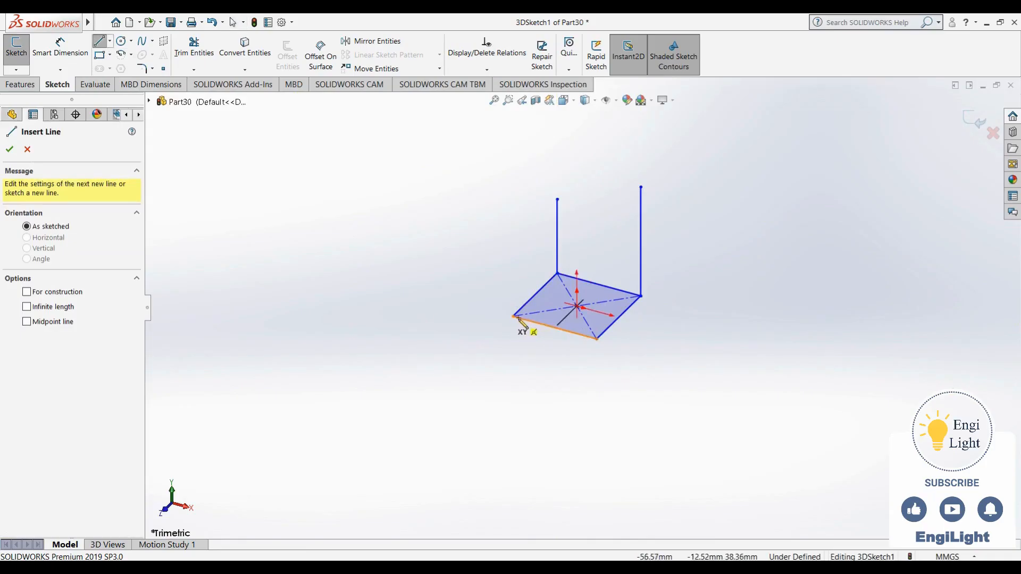
click(513, 317)
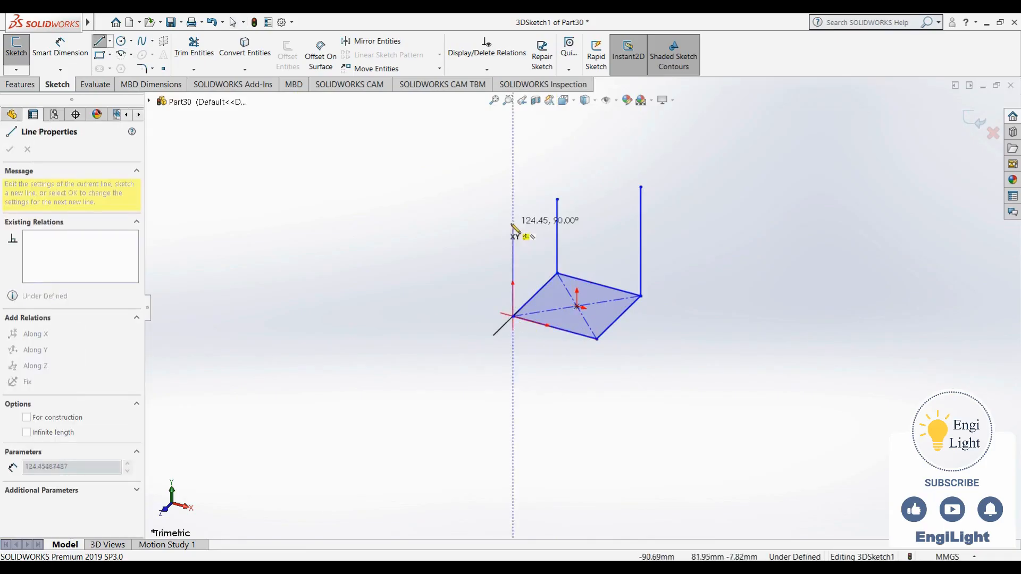
click(513, 225)
key(Escape)
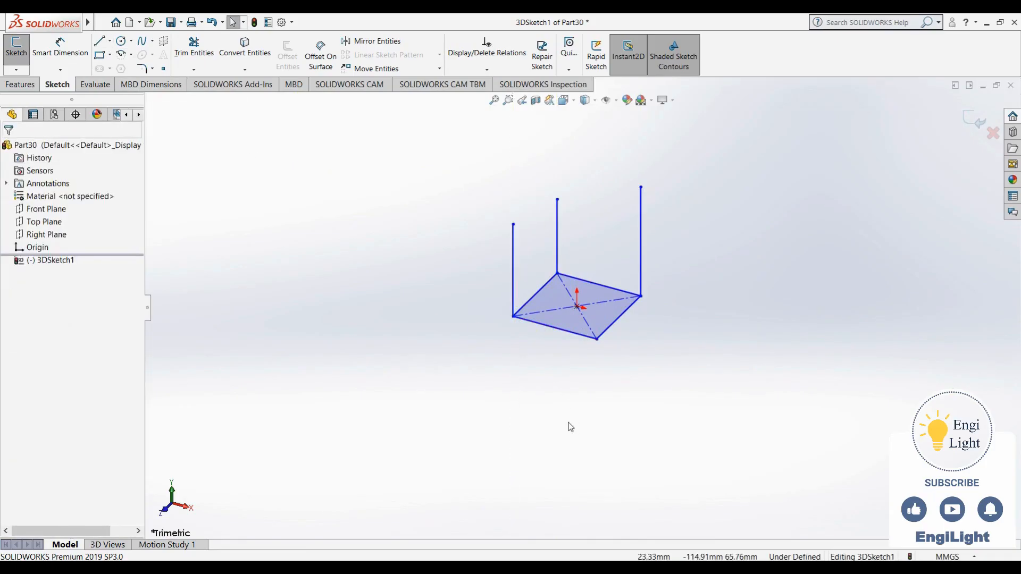
right_drag(570, 427, 508, 427)
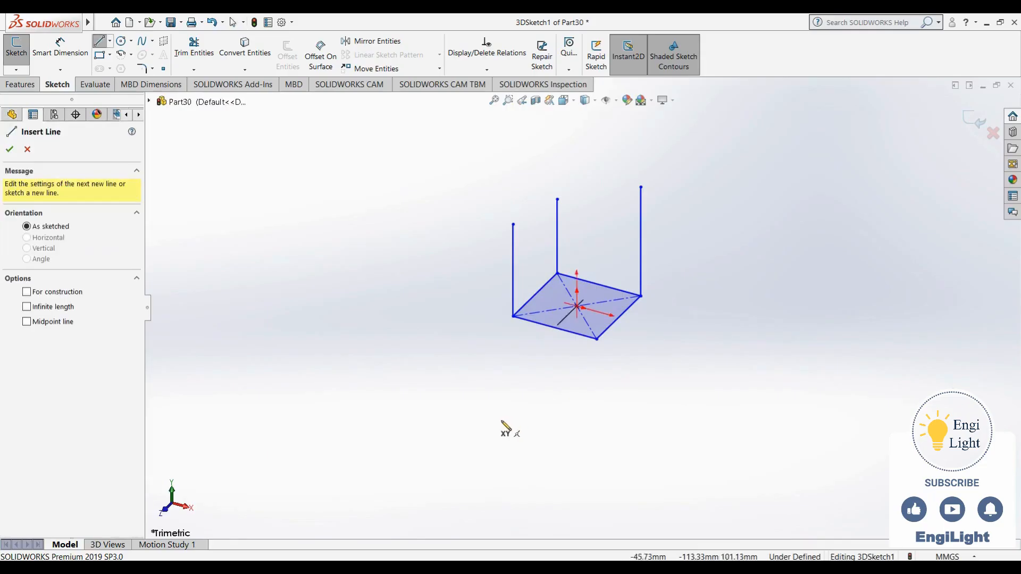
click(596, 339)
click(597, 241)
key(Escape)
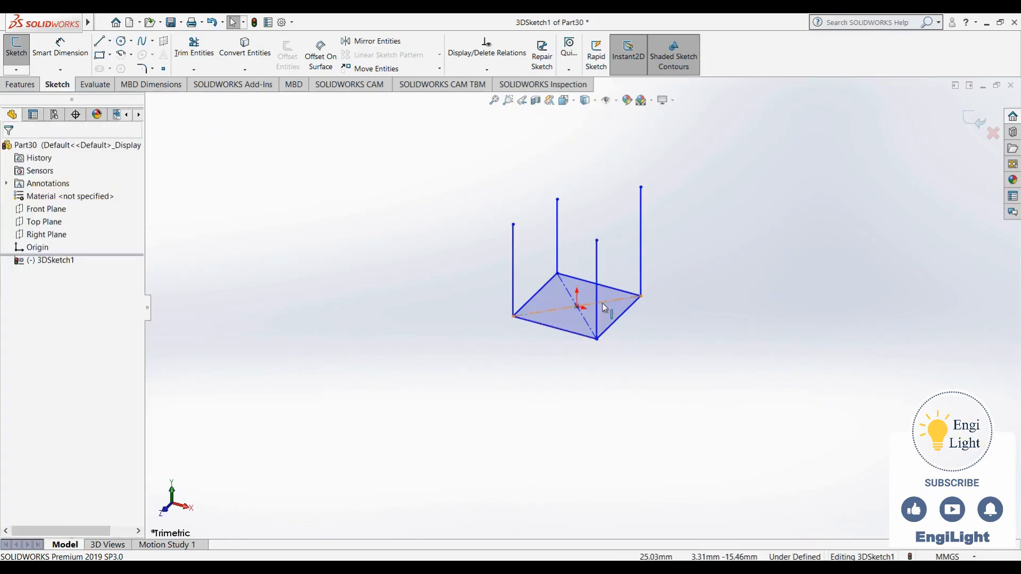
- Apply an Equal relation to the four vertical lines standing on the base corners
click(597, 263)
ctrl+click(641, 240)
ctrl+click(557, 239)
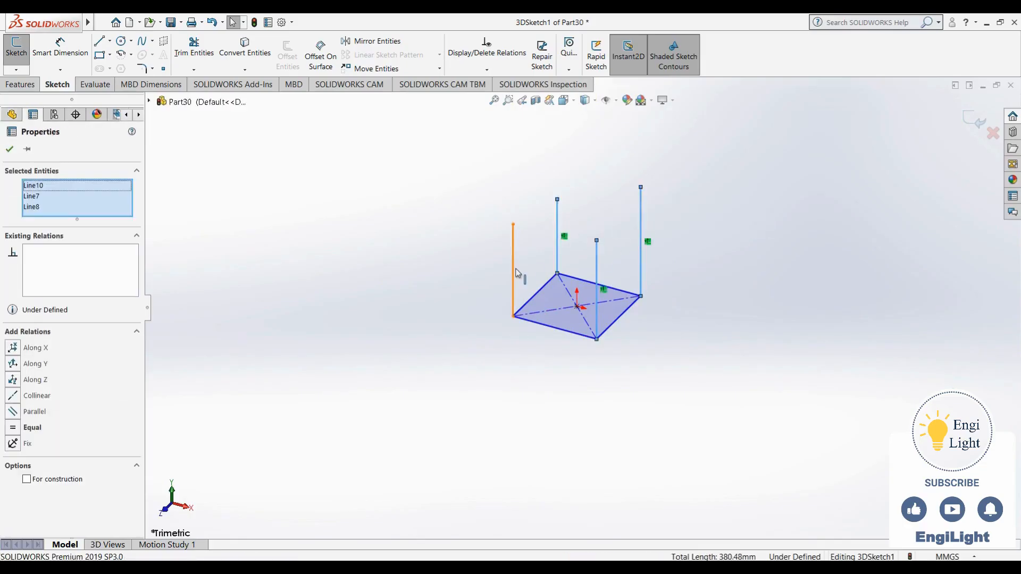
ctrl+click(514, 270)
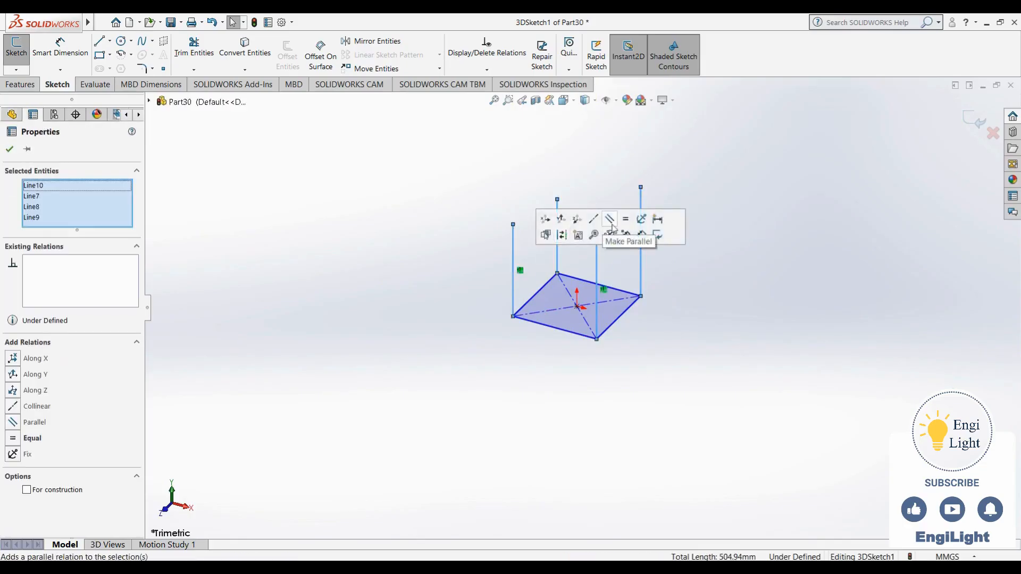
click(623, 227)
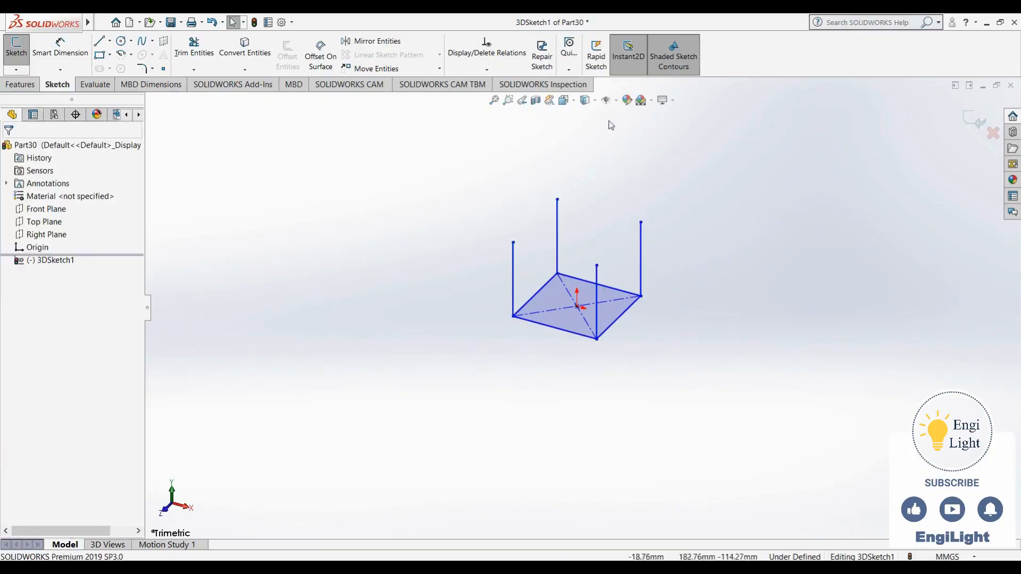
- Turn on the display of sketch relations and check the relations on the rear-left vertical line
click(614, 101)
click(607, 220)
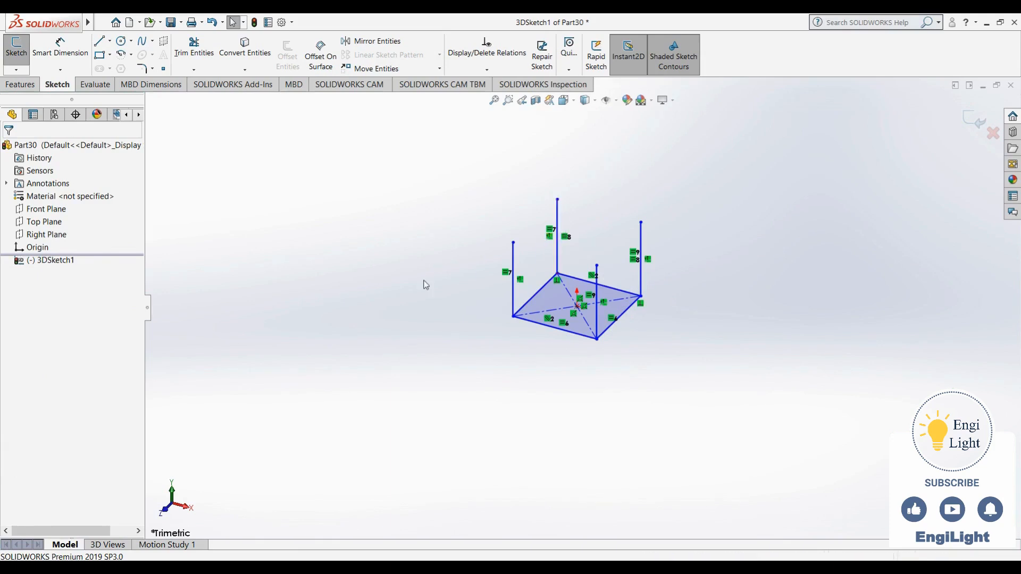
click(557, 223)
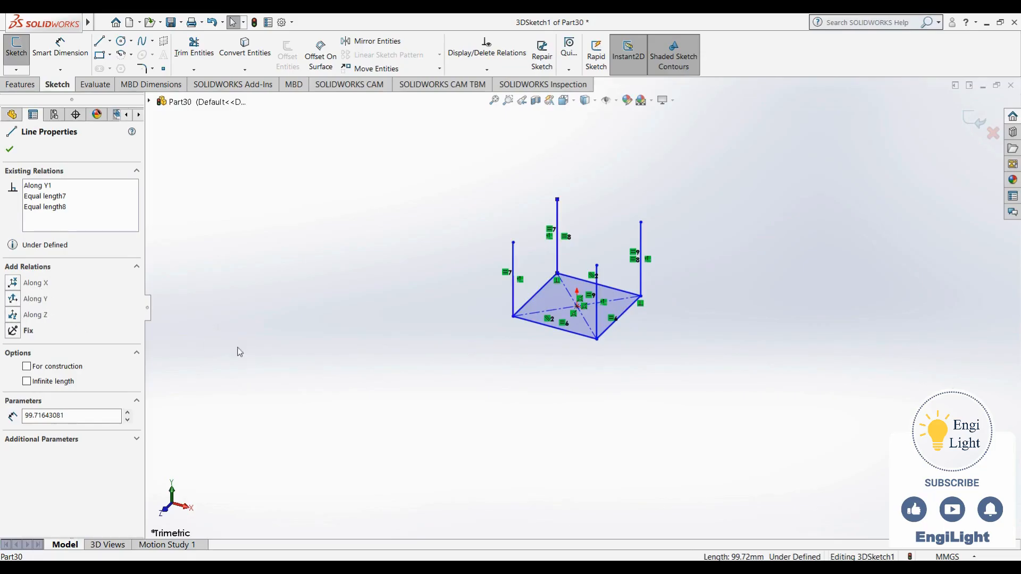
click(322, 204)
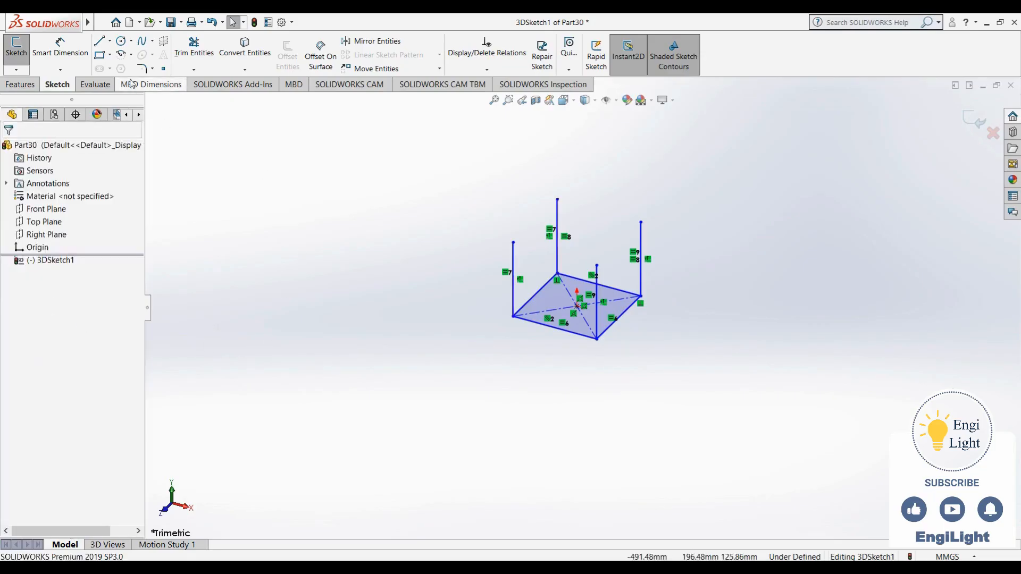
- Sketch a corner rectangle on the ZX plane joining the top endpoints of the four vertical lines
click(100, 55)
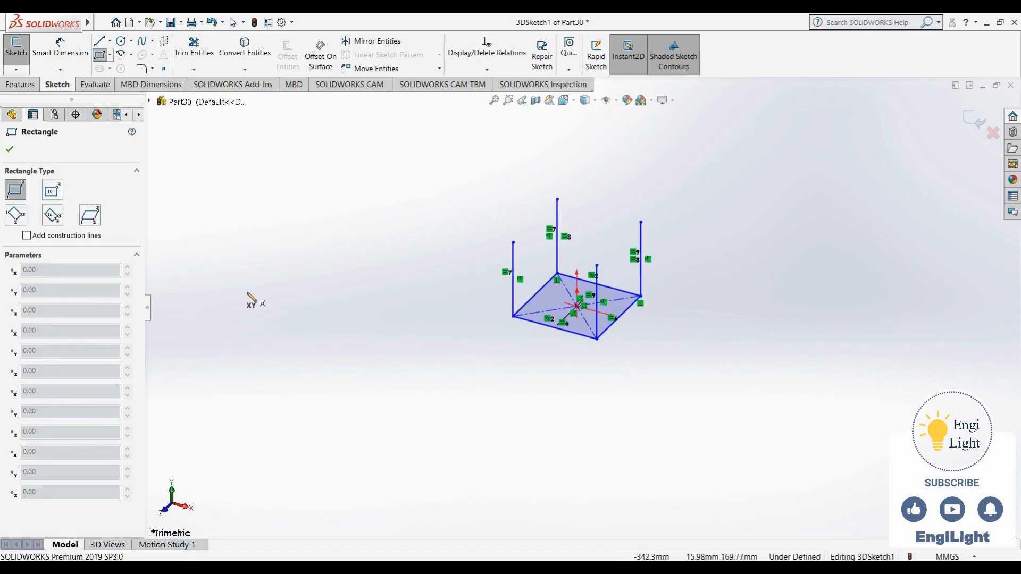
key(Tab)
key(Tab)
click(558, 200)
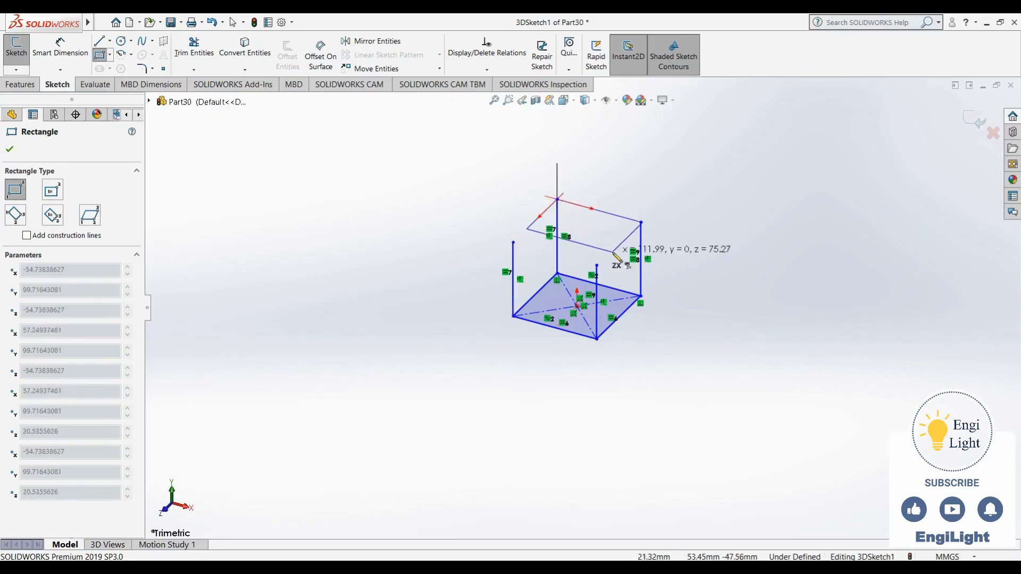
click(597, 265)
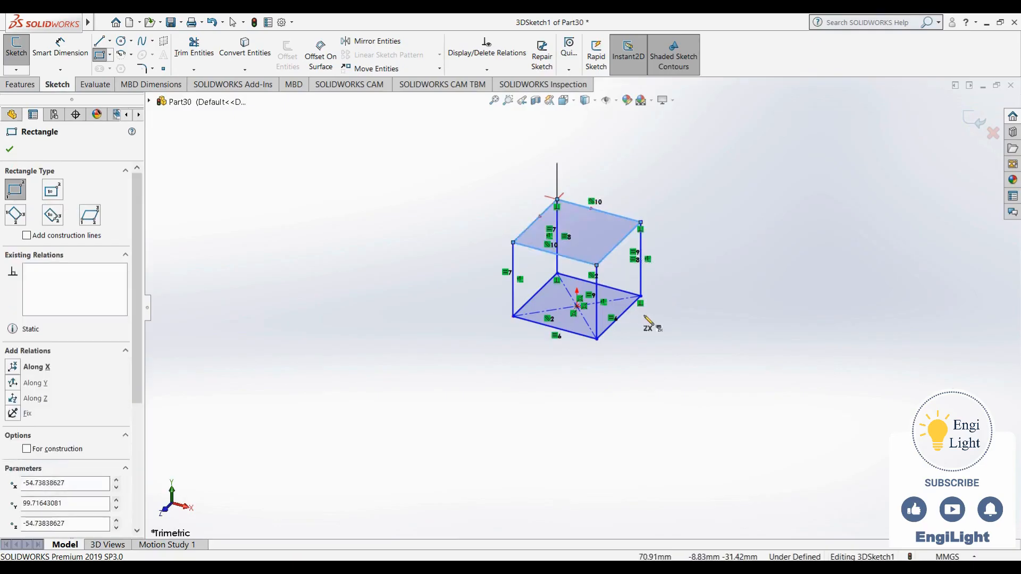
key(Escape)
- Sketch second-tier vertical lines on the XY plane, rising along Y from the two rear corners of the upper rectangle
scroll(683, 249, up, 1)
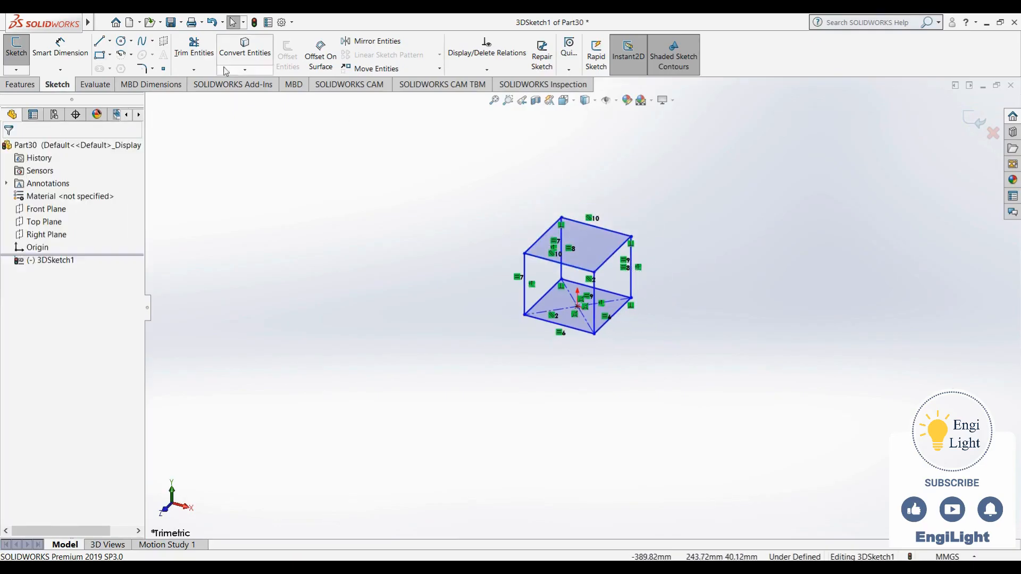
click(99, 41)
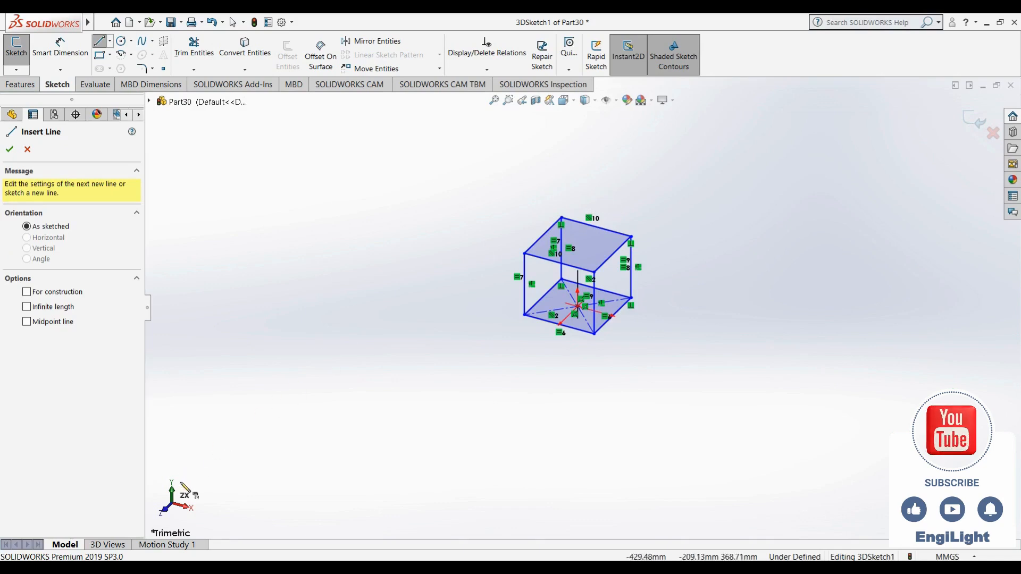
key(Tab)
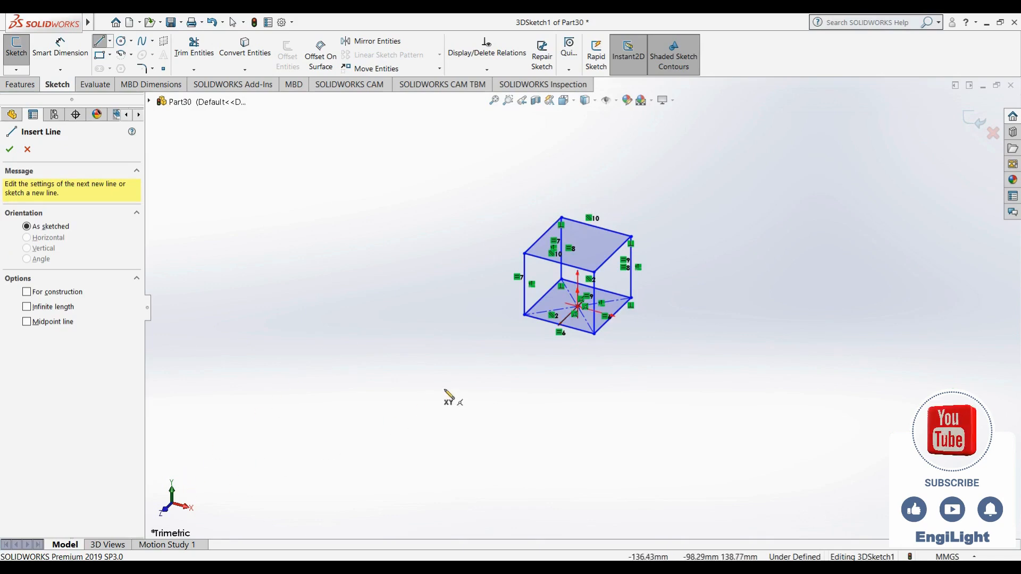
click(631, 236)
click(631, 170)
key(Escape)
right_drag(581, 190, 537, 218)
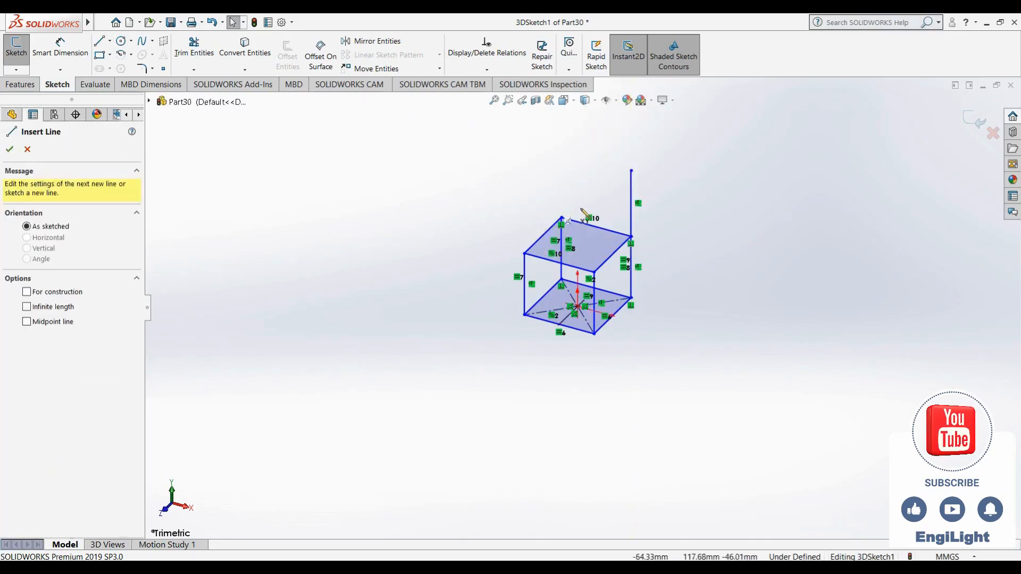
click(561, 218)
click(560, 157)
key(Escape)
- Sketch second-tier vertical lines along Y from the two front corners of the upper rectangle
right_drag(406, 231, 369, 234)
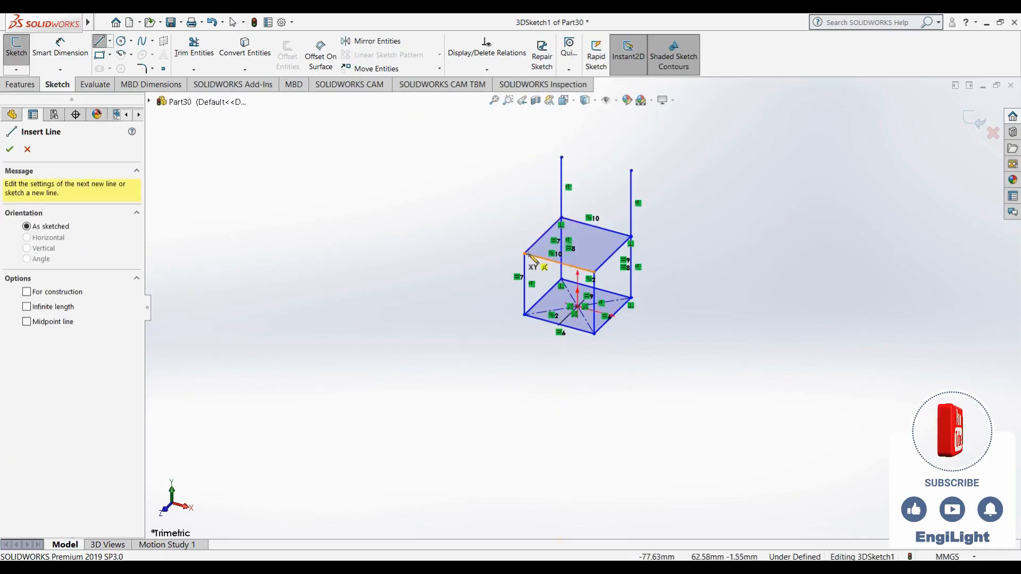
click(524, 254)
click(524, 183)
key(Escape)
right_drag(501, 246, 396, 266)
click(594, 273)
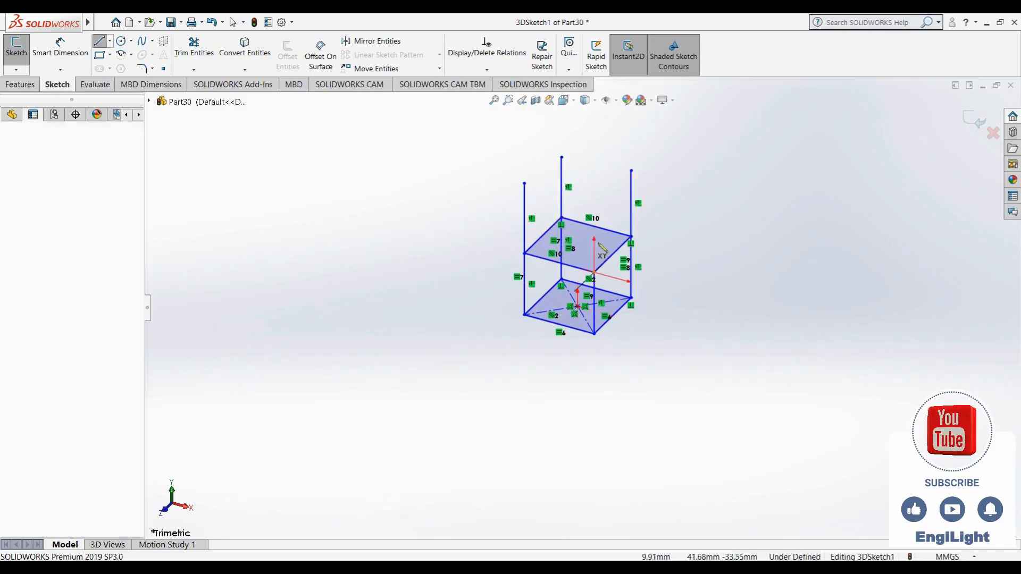
click(594, 191)
key(Escape)
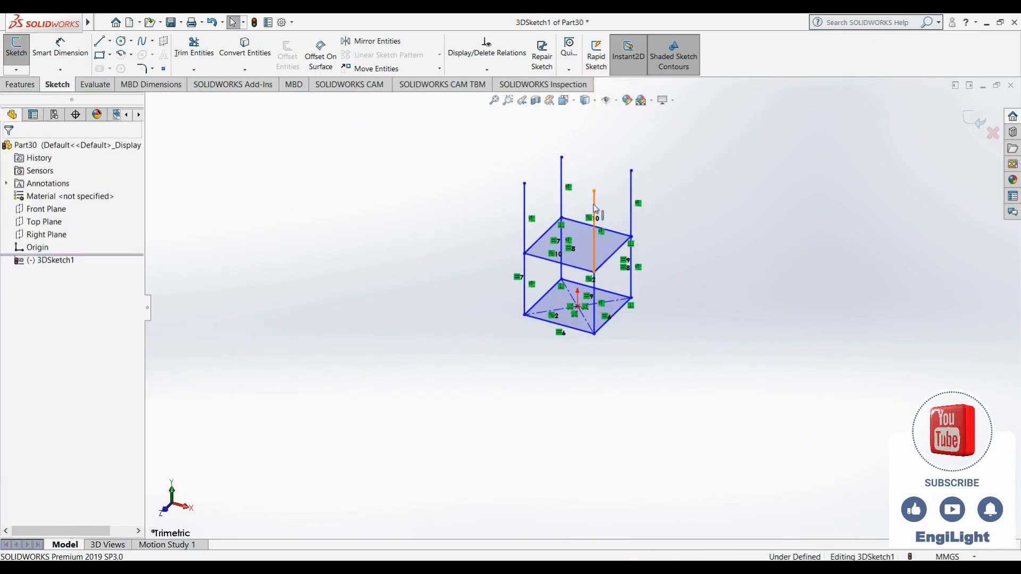
- Make the four second-tier vertical lines equal to each other and to the front-left vertical line of the first tier
click(594, 205)
ctrl+click(633, 197)
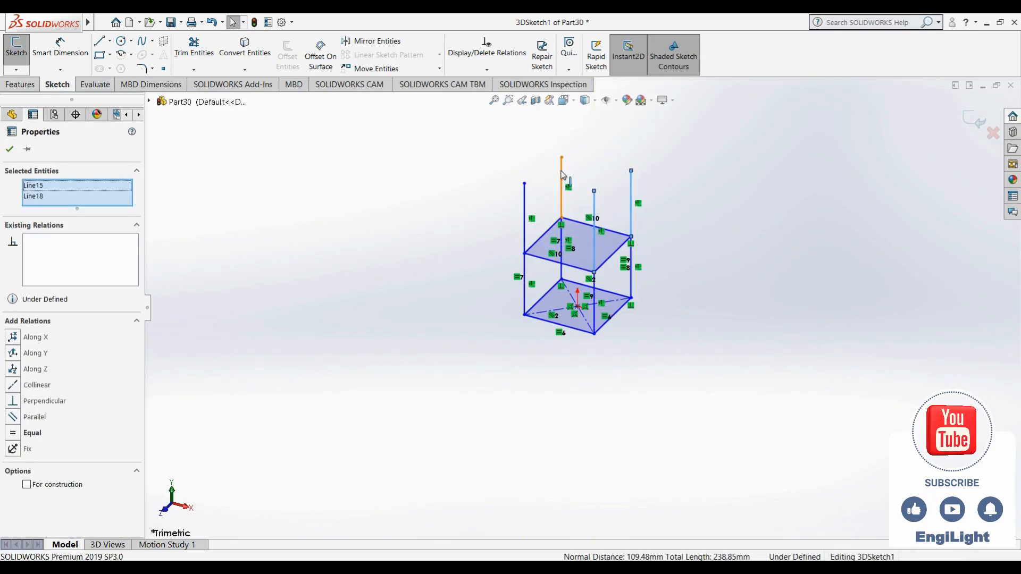
ctrl+click(562, 181)
ctrl+click(525, 210)
ctrl+click(555, 263)
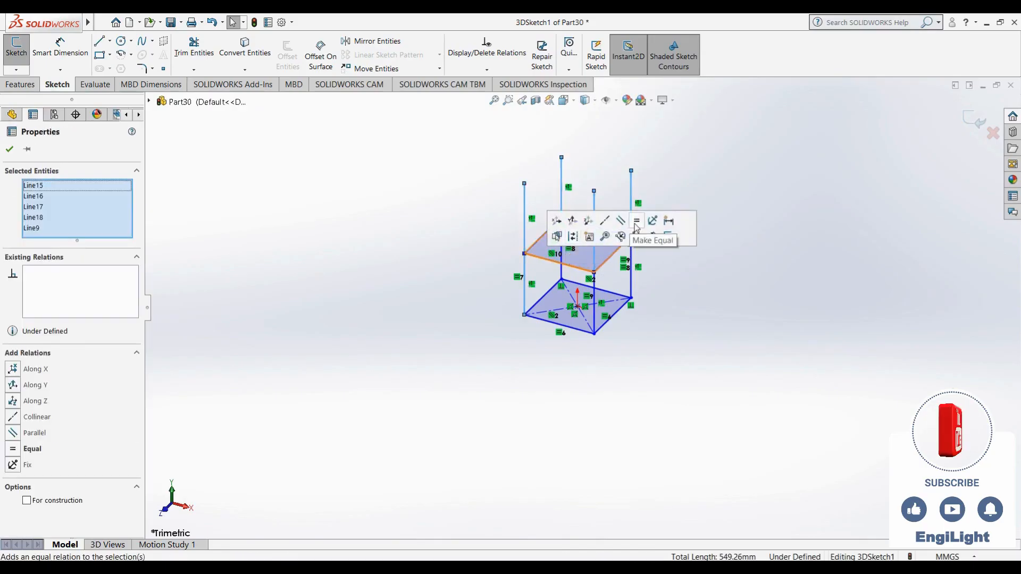
click(634, 223)
click(358, 193)
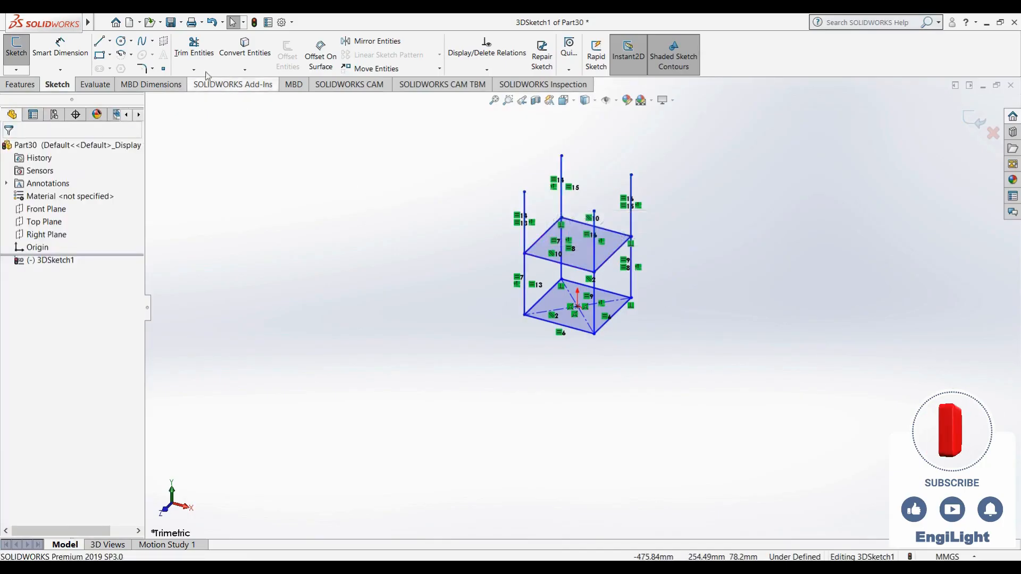
- Sketch lines along X joining the front pair and the rear pair of second-tier vertical line top endpoints
click(107, 45)
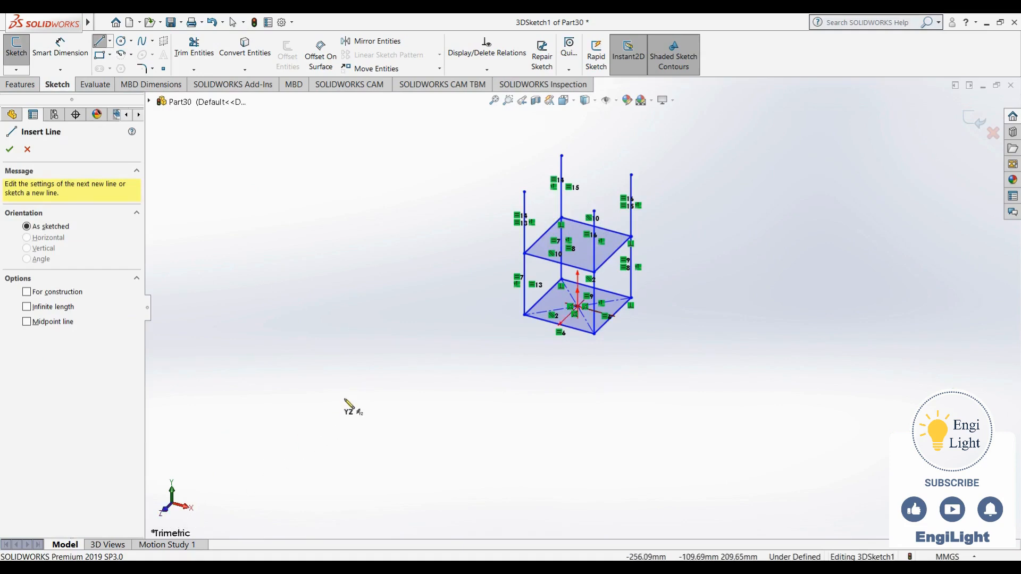
click(524, 191)
click(595, 211)
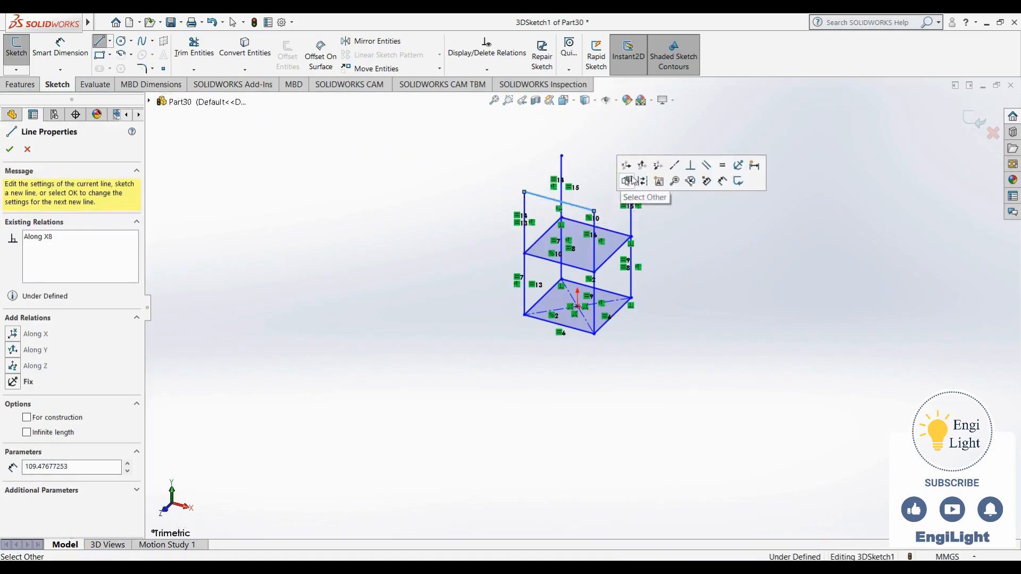
scroll(667, 234, up, 2)
click(616, 215)
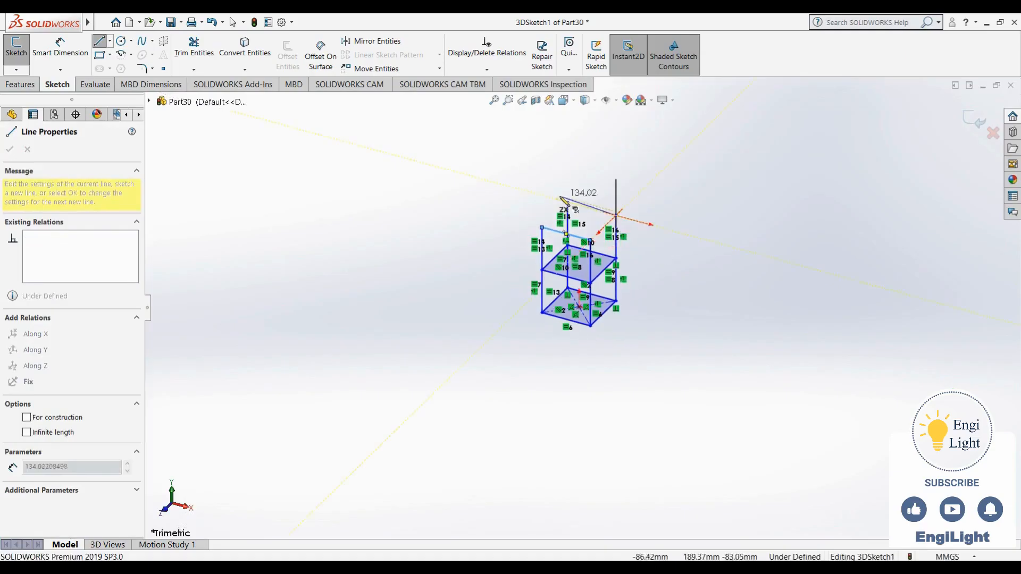
click(567, 202)
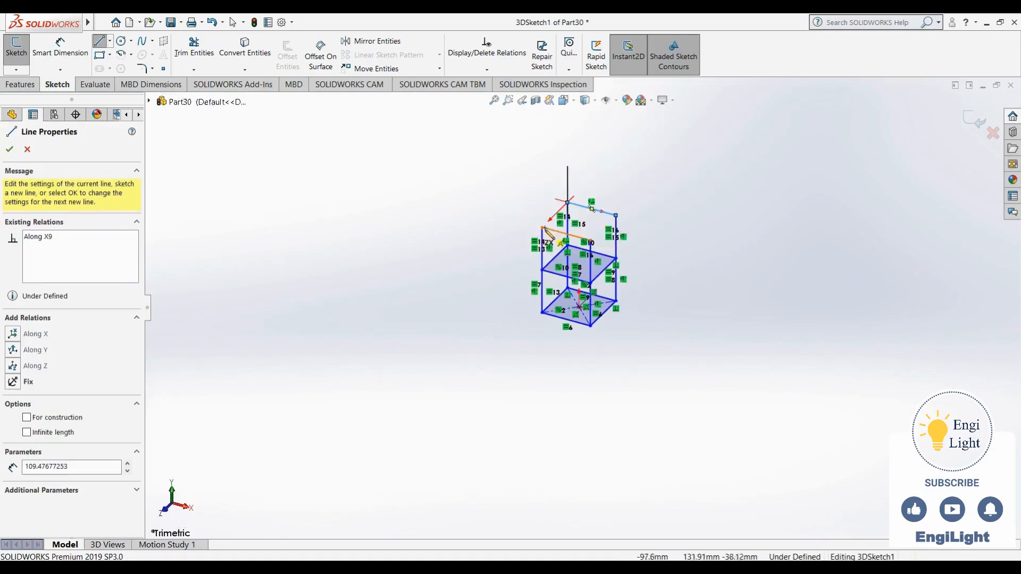
- Close the top square of the second tier with two side lines along Z between its front and rear corners
drag(549, 222, 567, 202)
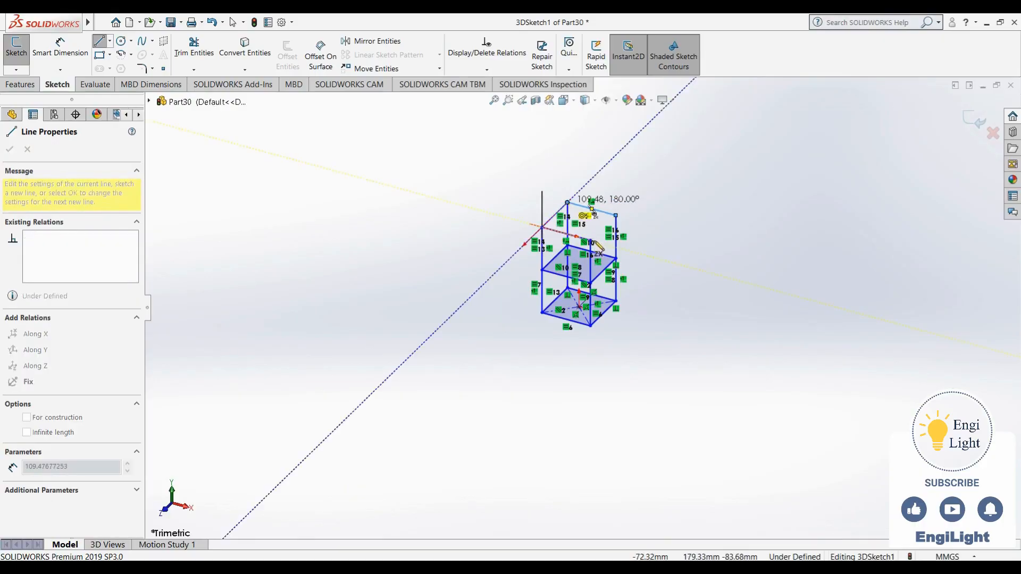
click(616, 215)
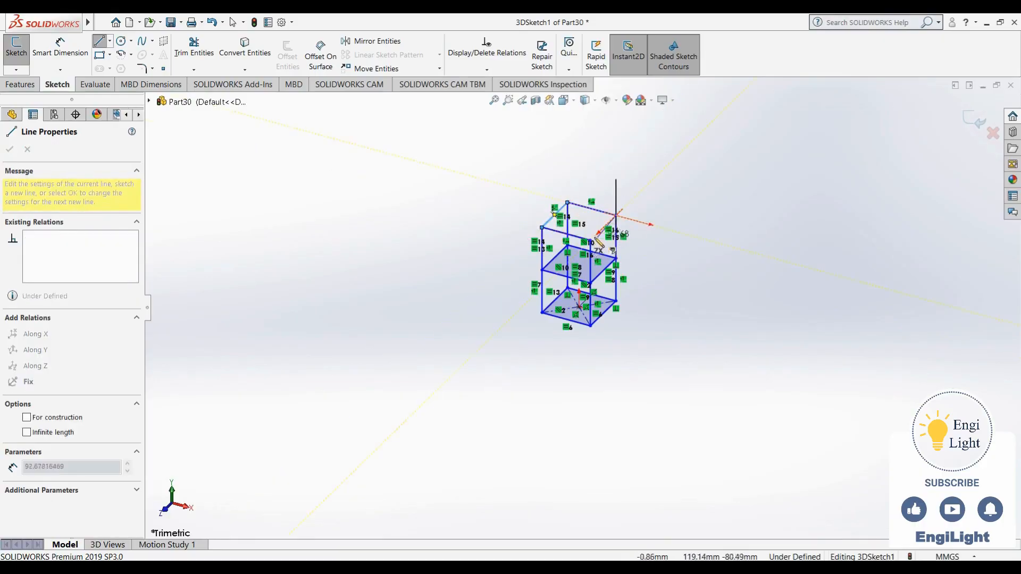
click(591, 242)
key(Escape)
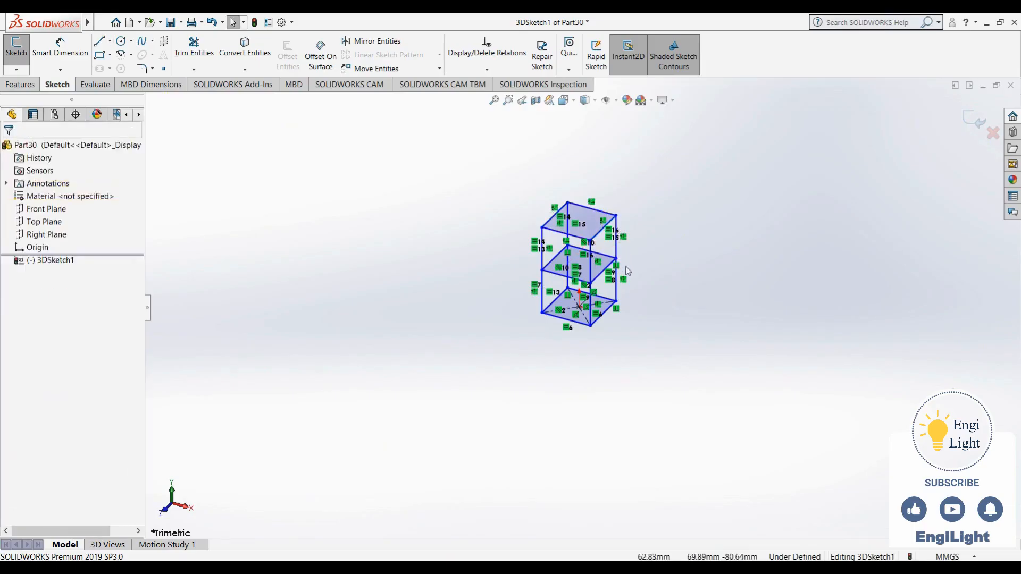
- Check the dimensions in reference image 24.jpg, and insert a sketch plane offset 300 mm above the Top Plane
click(648, 567)
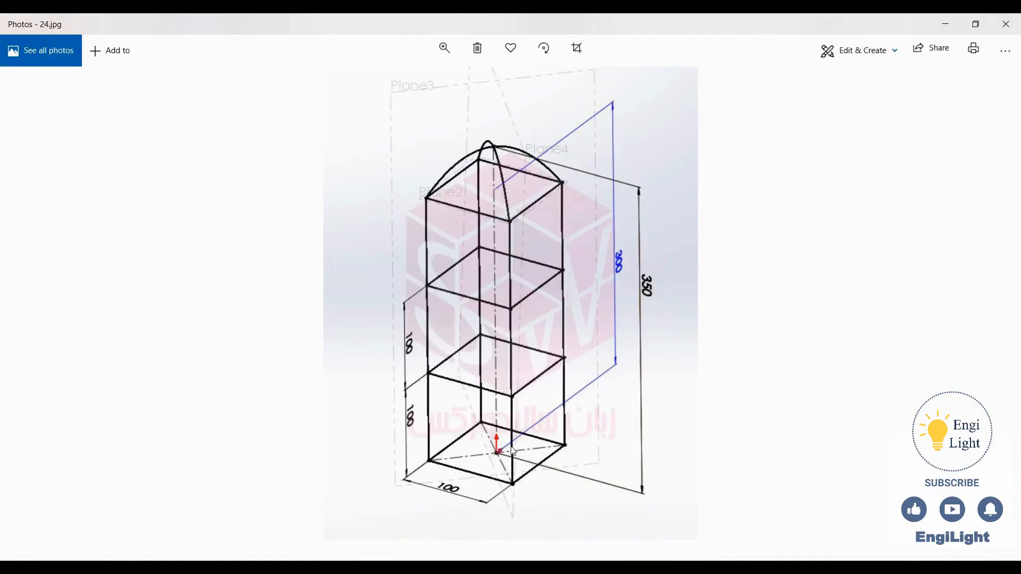
key(alt+Tab)
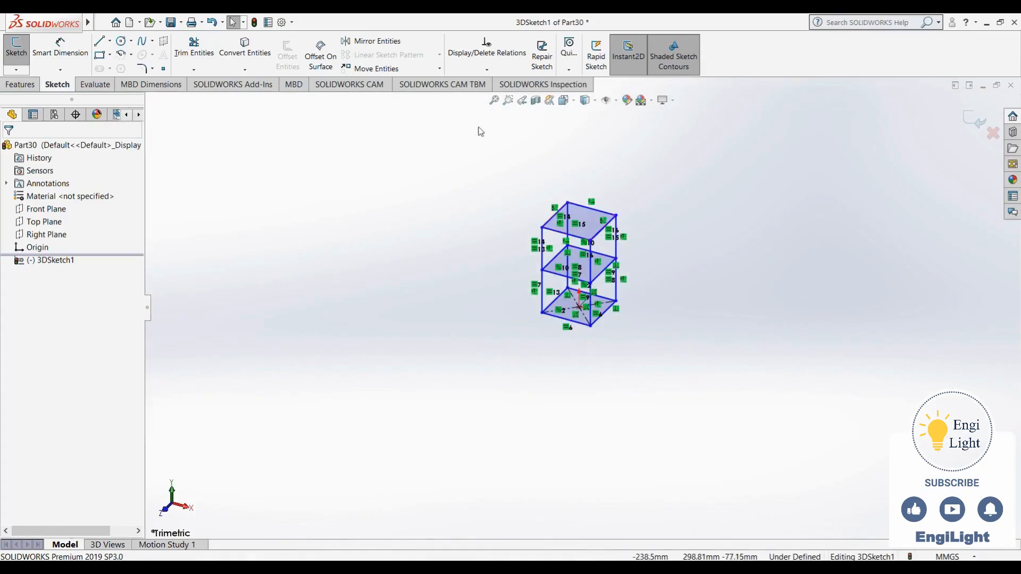
click(163, 42)
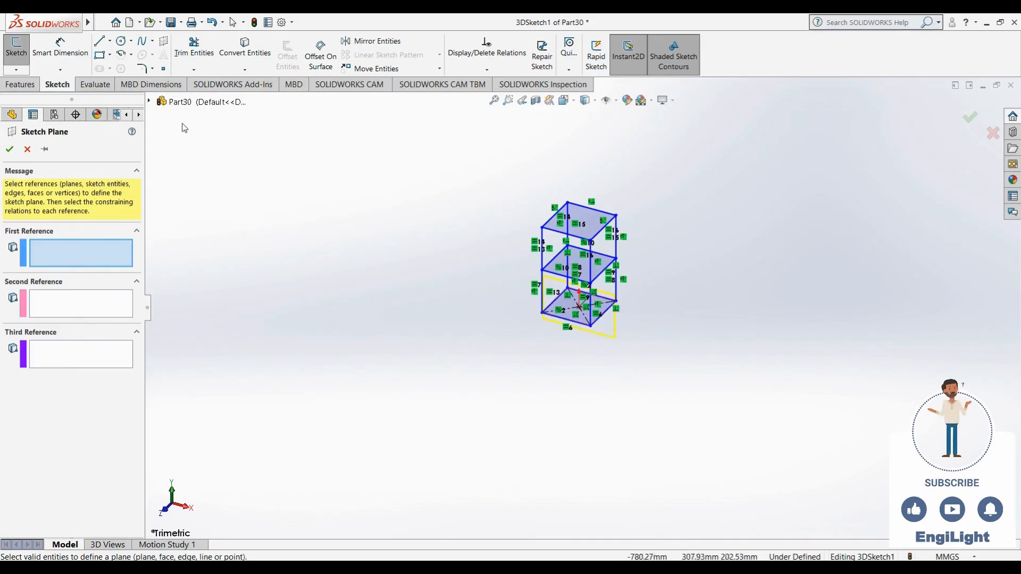
click(149, 102)
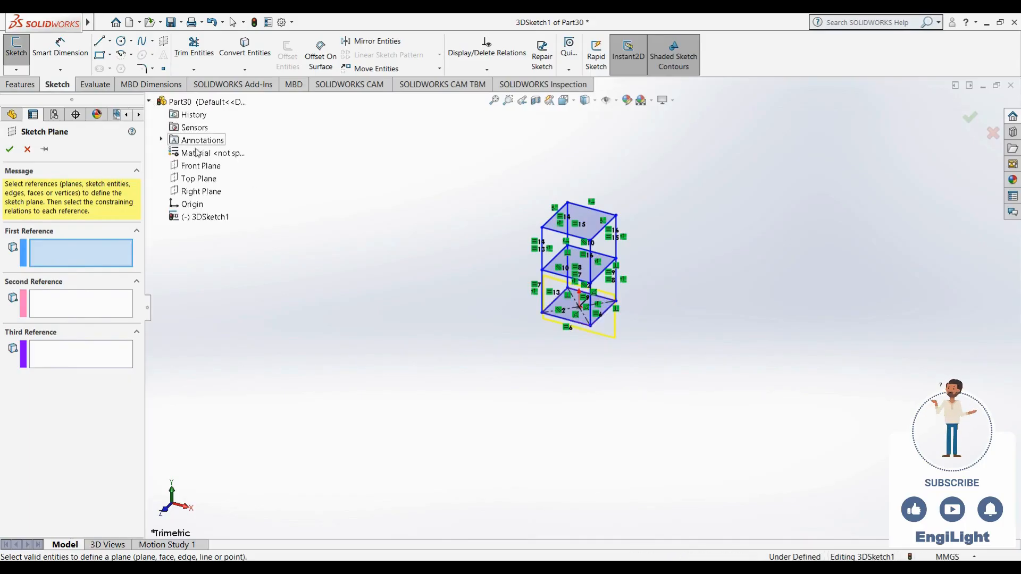
click(198, 178)
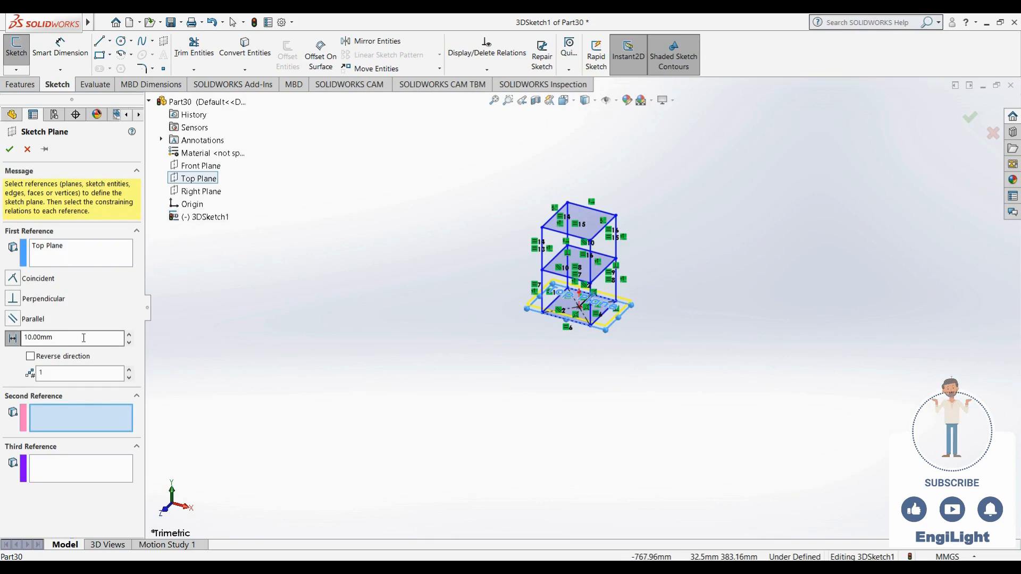
double_click(44, 338)
click(133, 333)
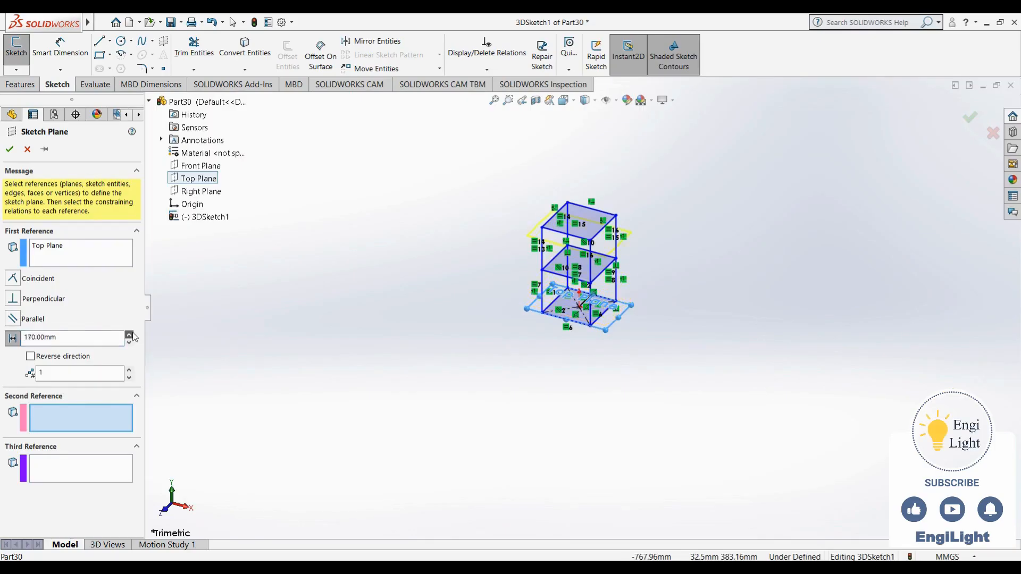
click(133, 334)
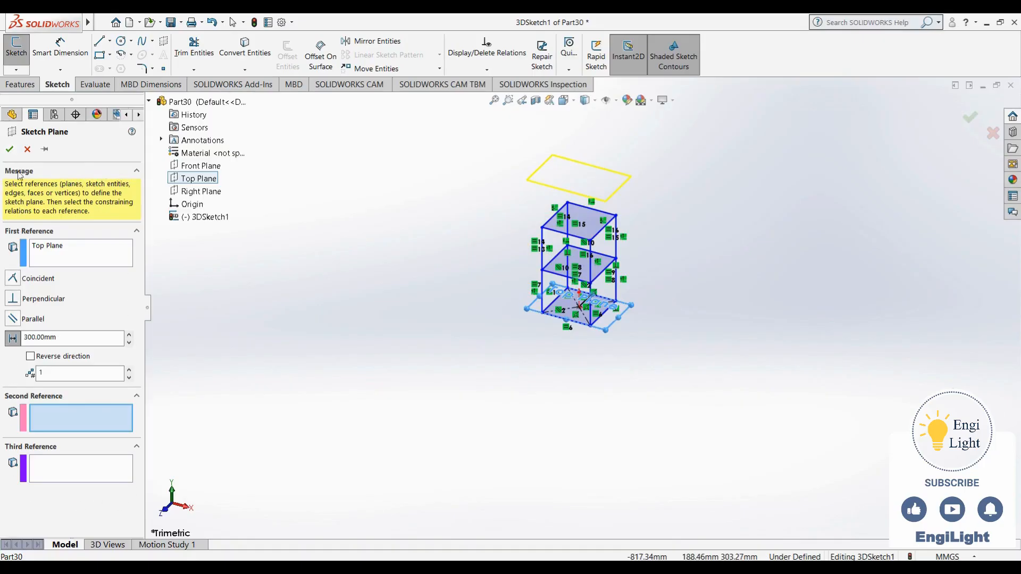
click(9, 150)
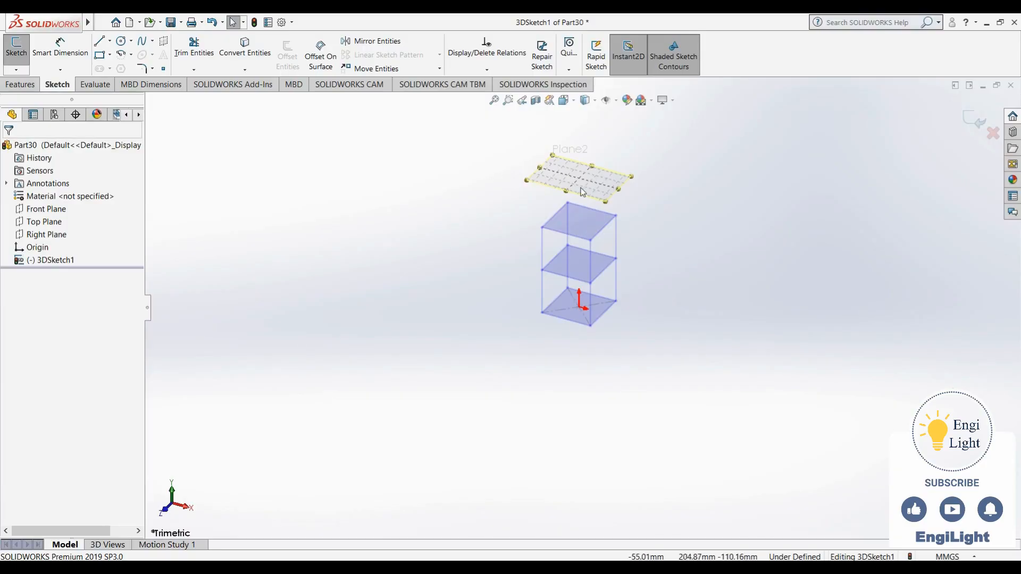
- Sketch a corner rectangle about 111 by 64 mm on the 300 mm offset plane
scroll(587, 207, down, 3)
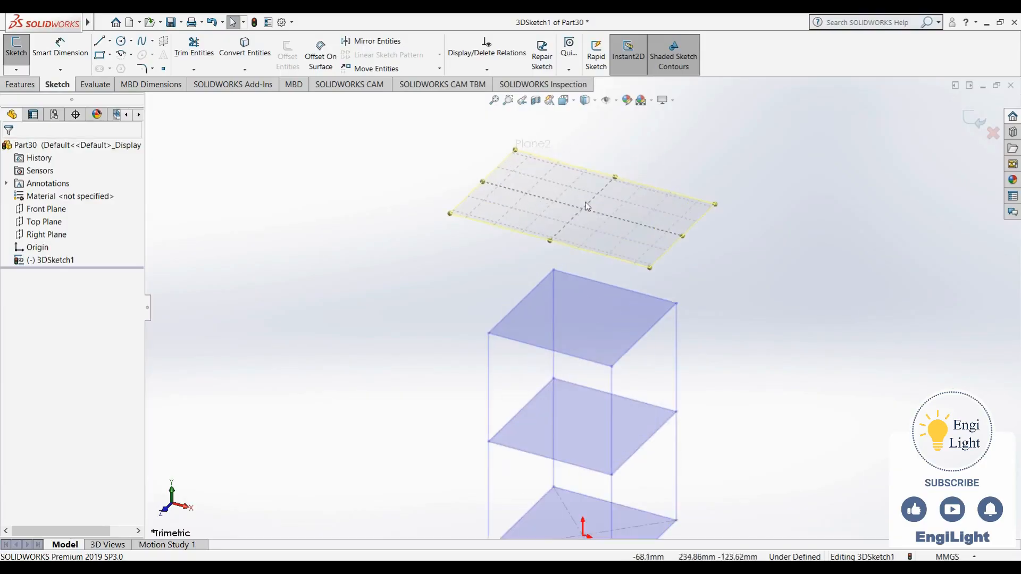
scroll(587, 207, up, 3)
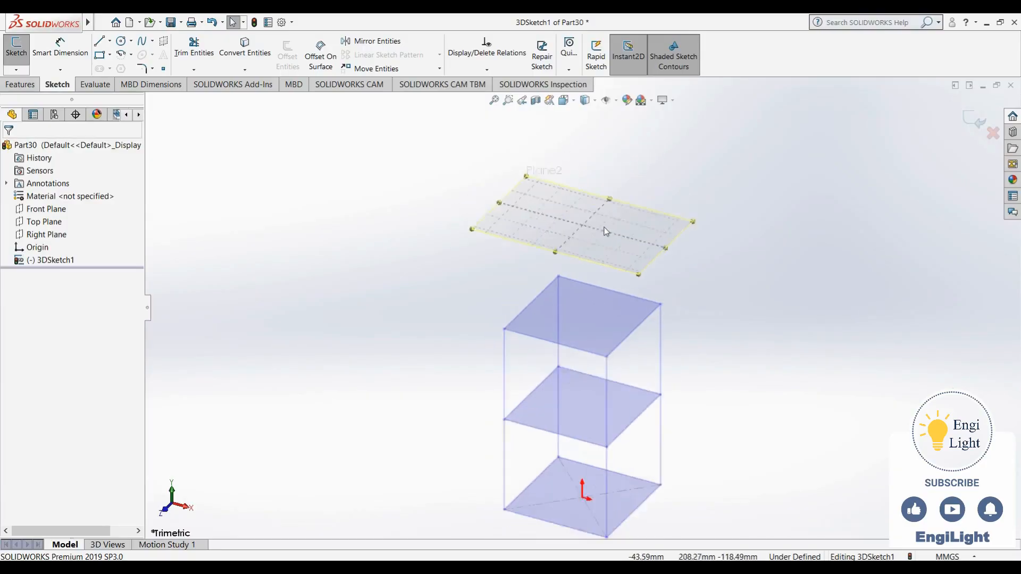
click(99, 55)
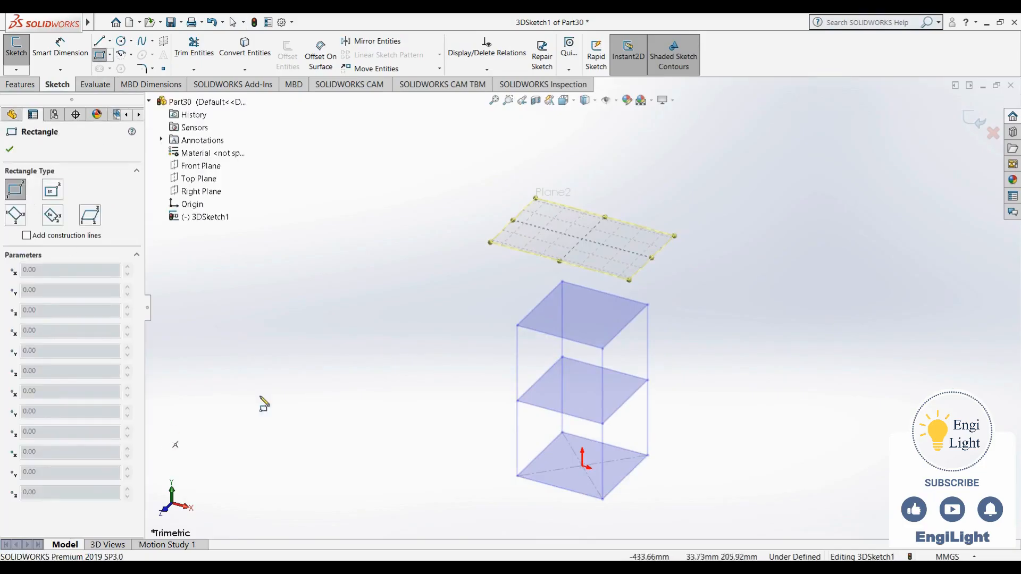
click(560, 219)
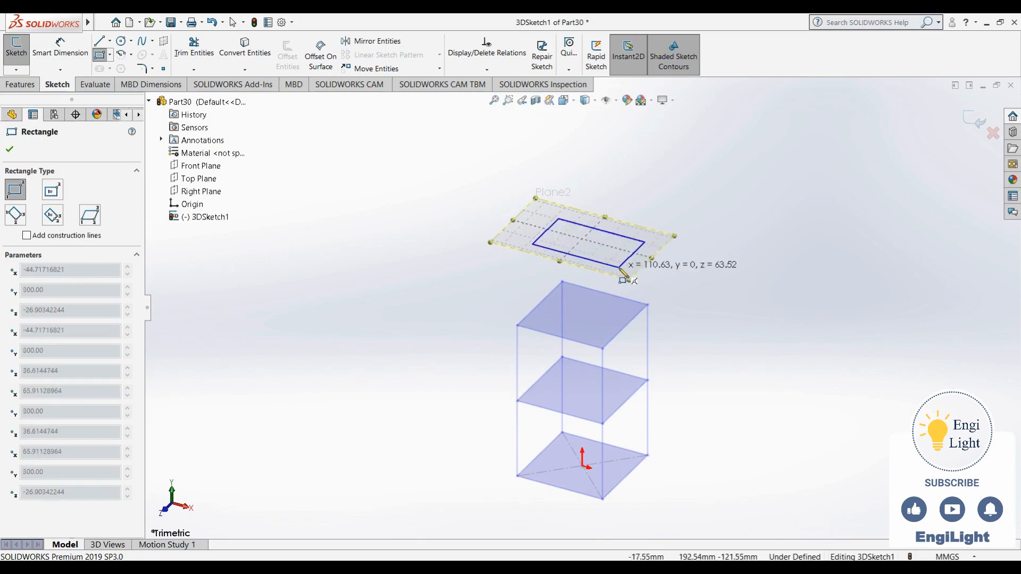
click(620, 269)
key(Escape)
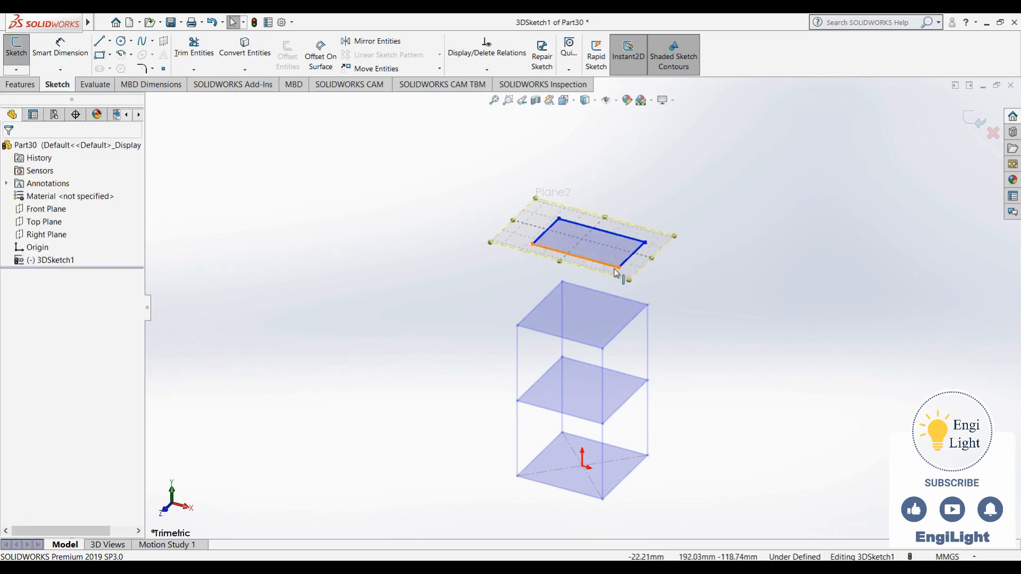
- Make the front and right sides of the rectangle on the offset plane equal
click(616, 269)
ctrl+click(633, 256)
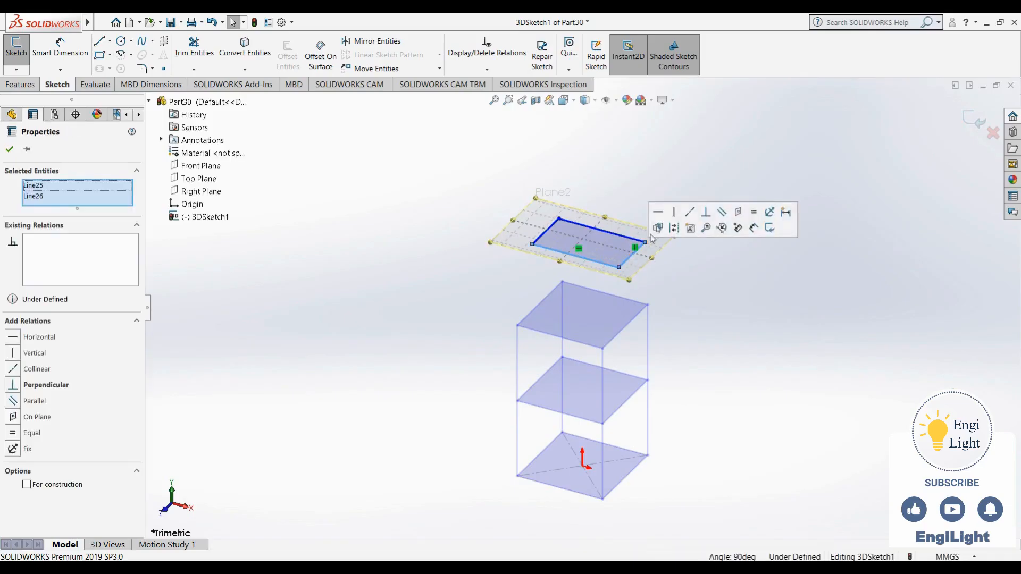
click(730, 212)
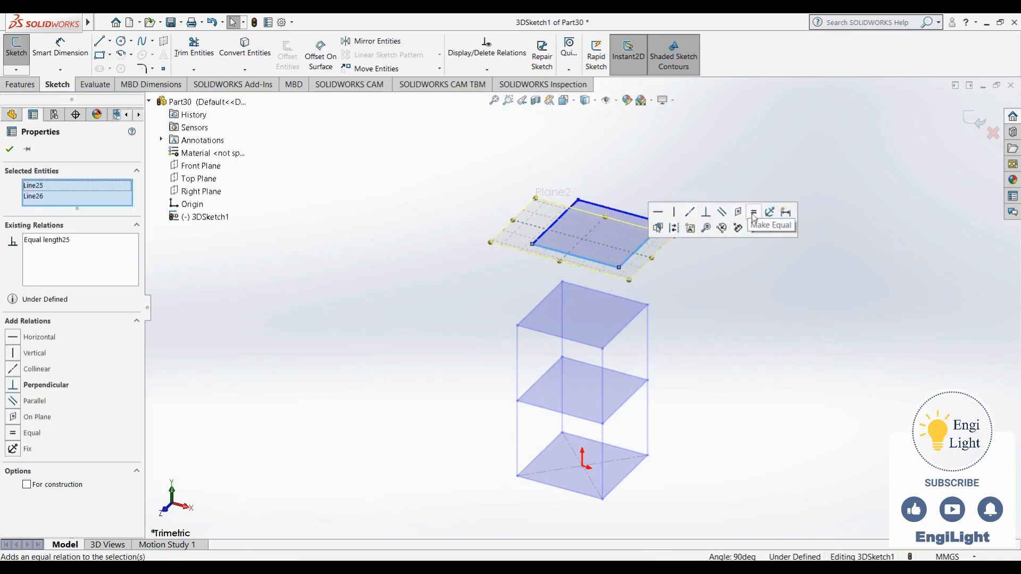
click(665, 164)
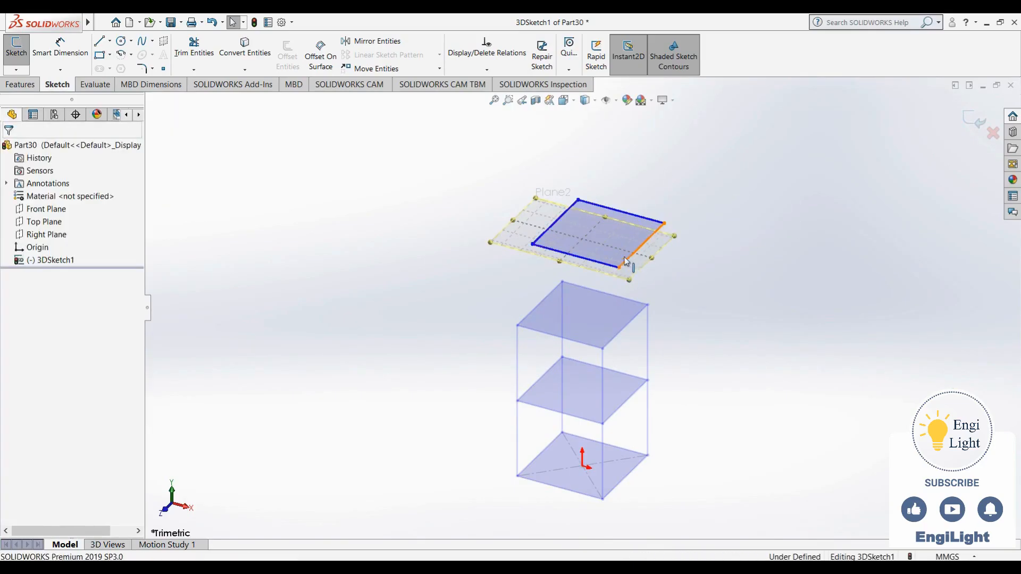
- Try deleting the offset-plane rectangle with a window selection, and undo the deletion
click(642, 245)
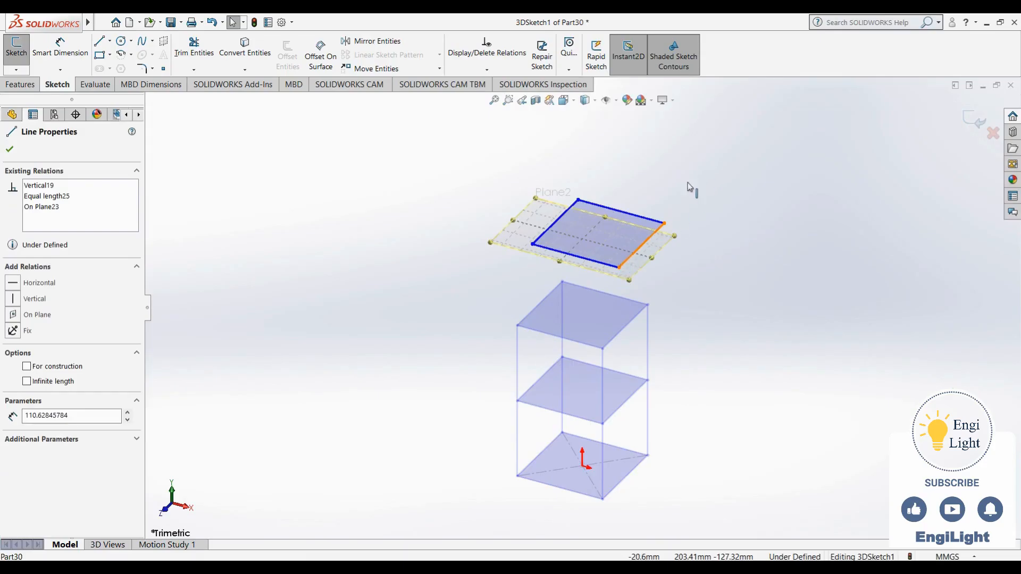
drag(707, 164, 520, 287)
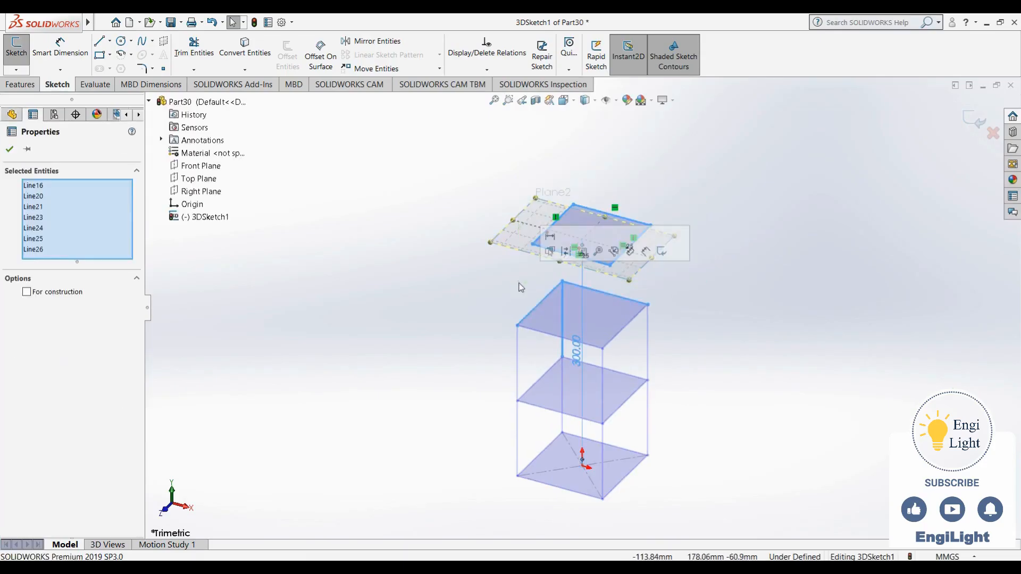
key(Delete)
key(ctrl+z)
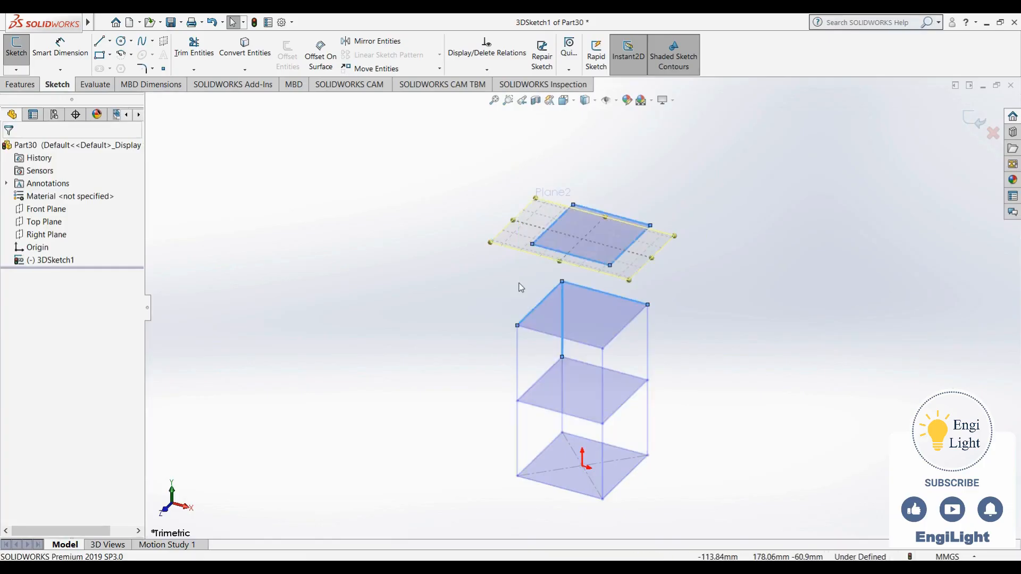
- Delete the four lines of the corner rectangle on the offset plane
click(483, 213)
click(590, 263)
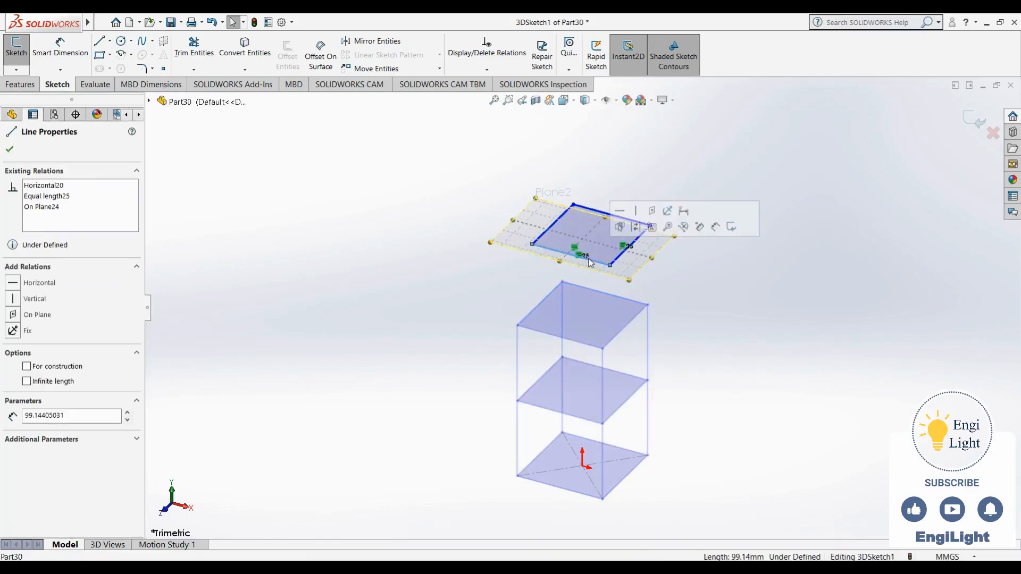
key(Delete)
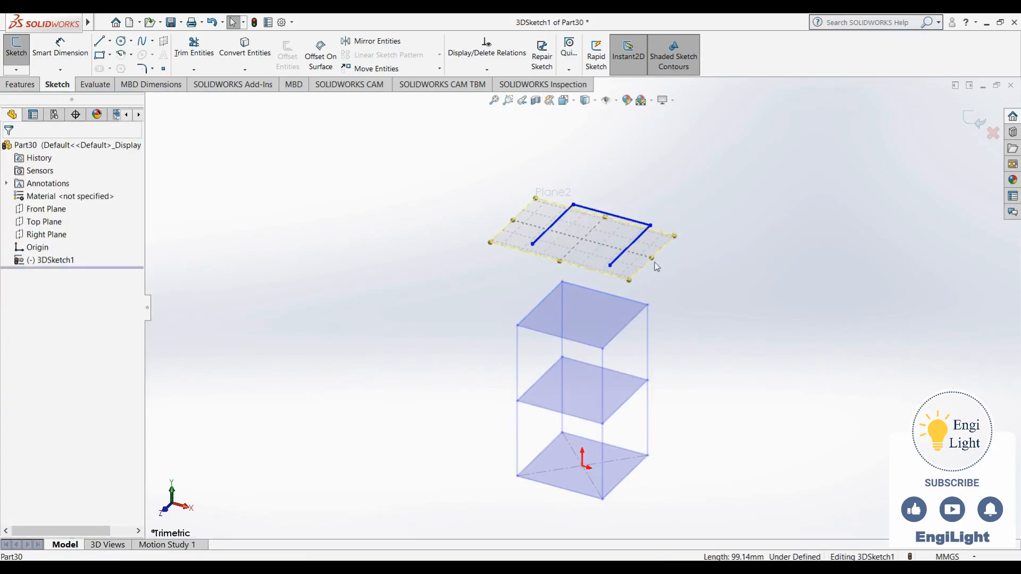
click(631, 243)
ctrl+click(623, 221)
ctrl+click(550, 229)
key(Delete)
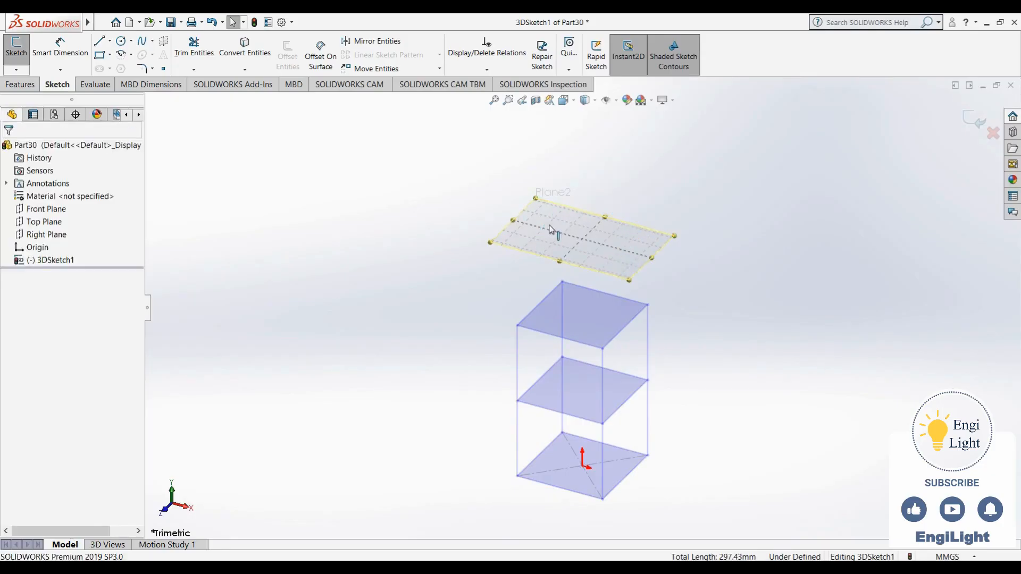
- Sketch a center rectangle about 52 by 62 mm, with corner-to-corner construction lines, on the 300 mm offset plane
click(99, 54)
click(59, 197)
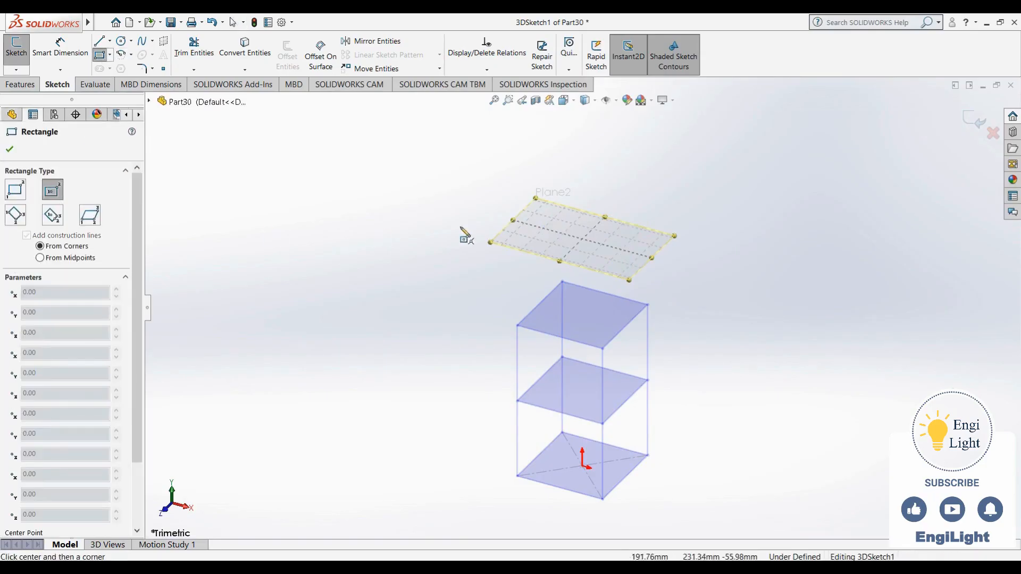
click(561, 249)
key(Escape)
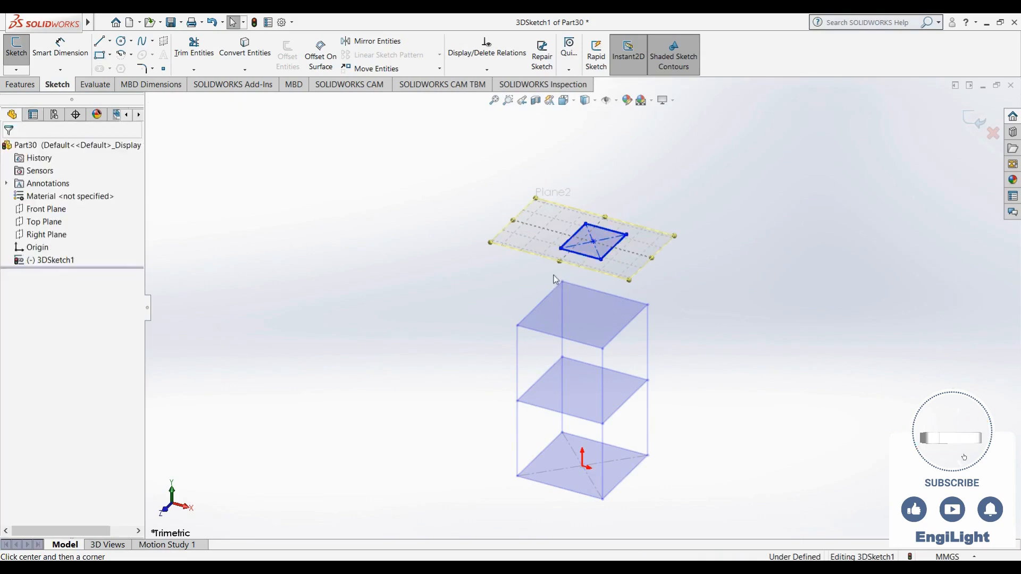
- Make two adjacent sides of the center rectangle equal so it forms a square
click(577, 253)
ctrl+click(573, 236)
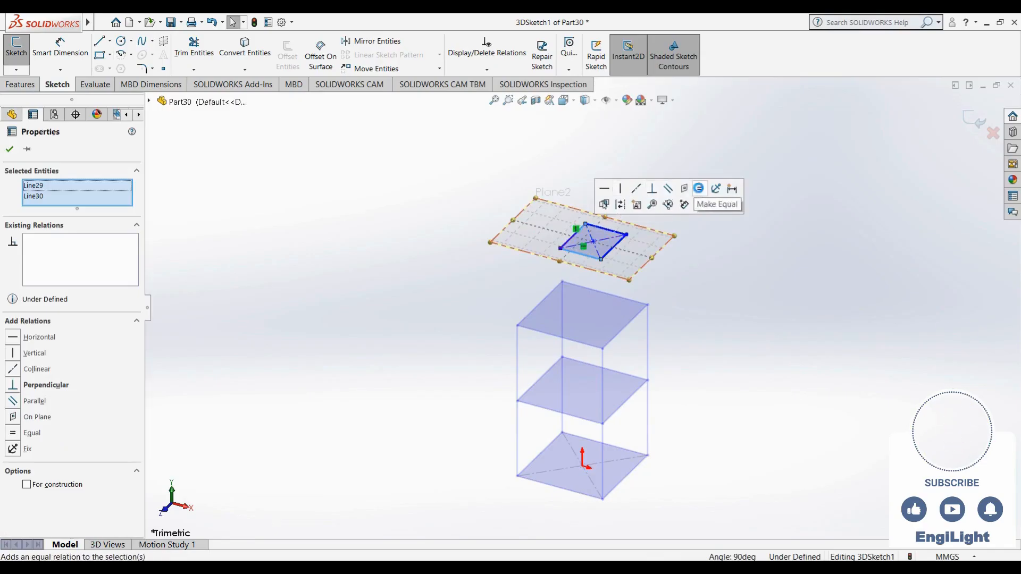
click(700, 188)
click(629, 209)
- Align the center point of the offset-plane square with the origin using a Normal relation
click(596, 243)
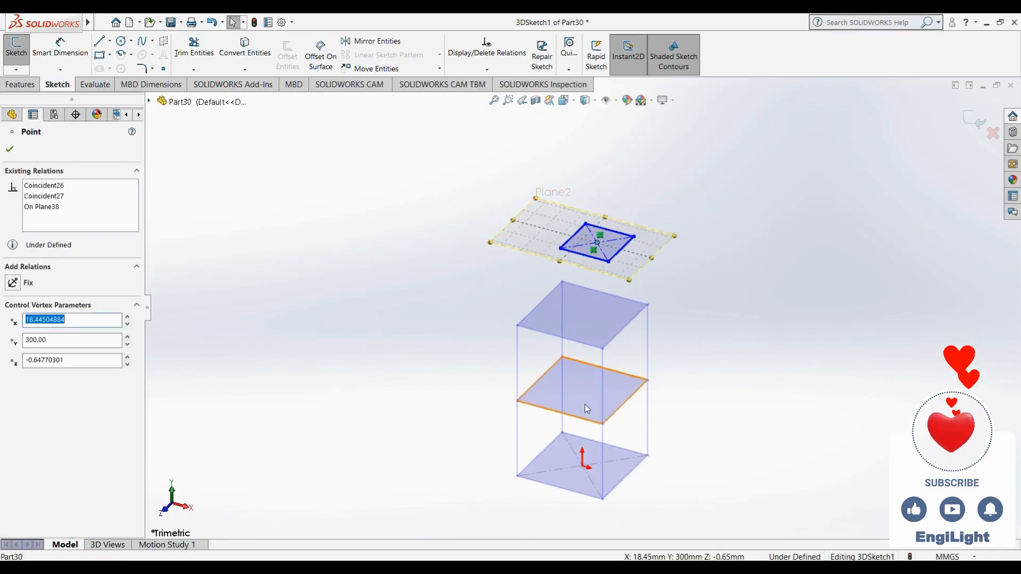
ctrl+click(583, 468)
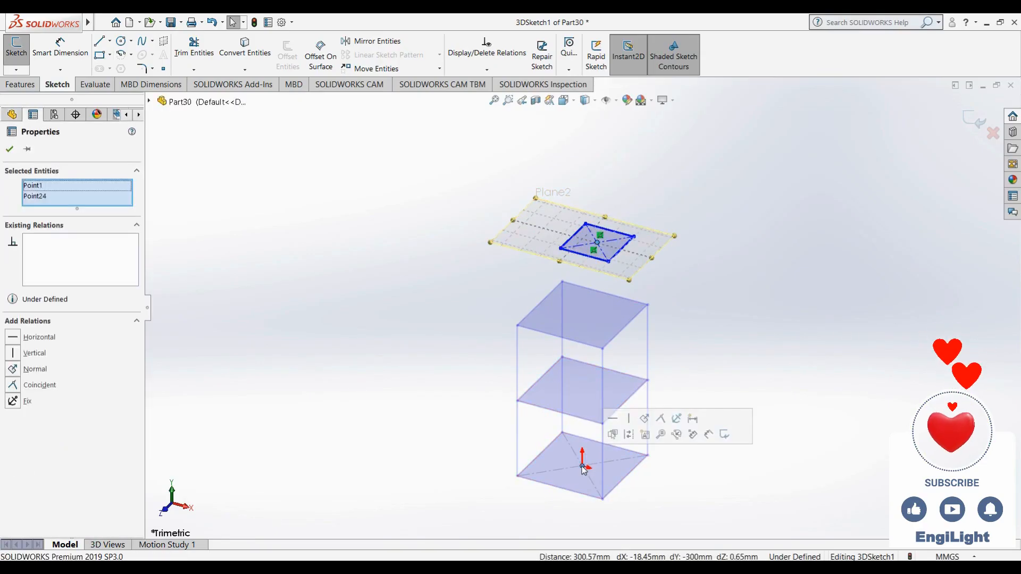
click(37, 371)
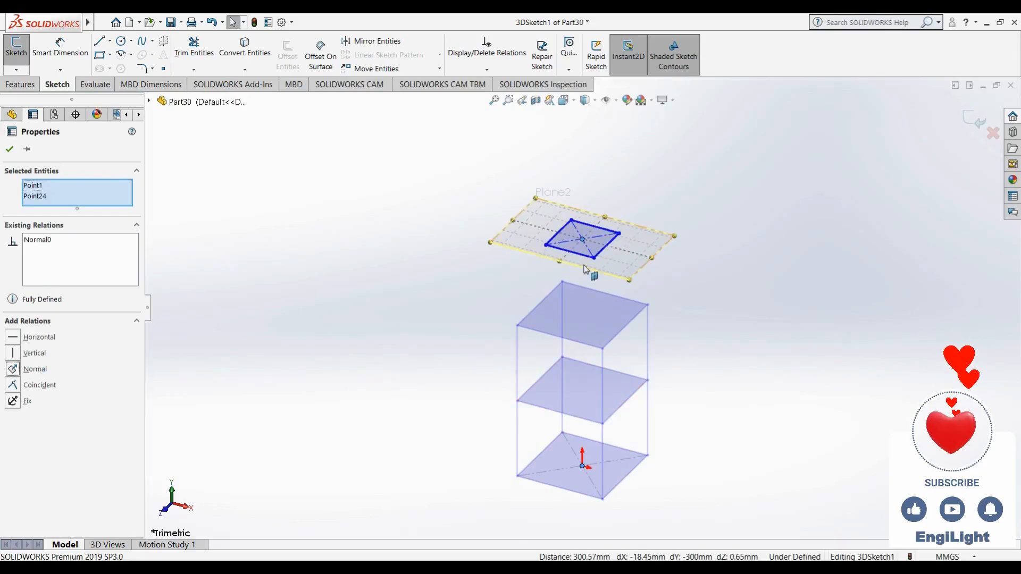
- Make one side of the top square on the 300 mm plane equal to the matching side of the square below, and deactivate the plane
click(440, 285)
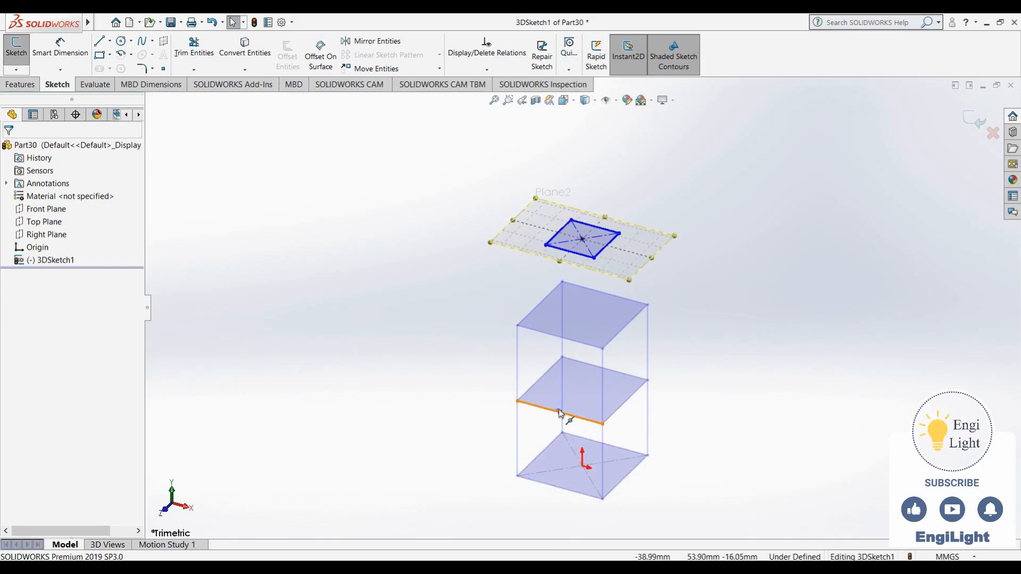
click(558, 251)
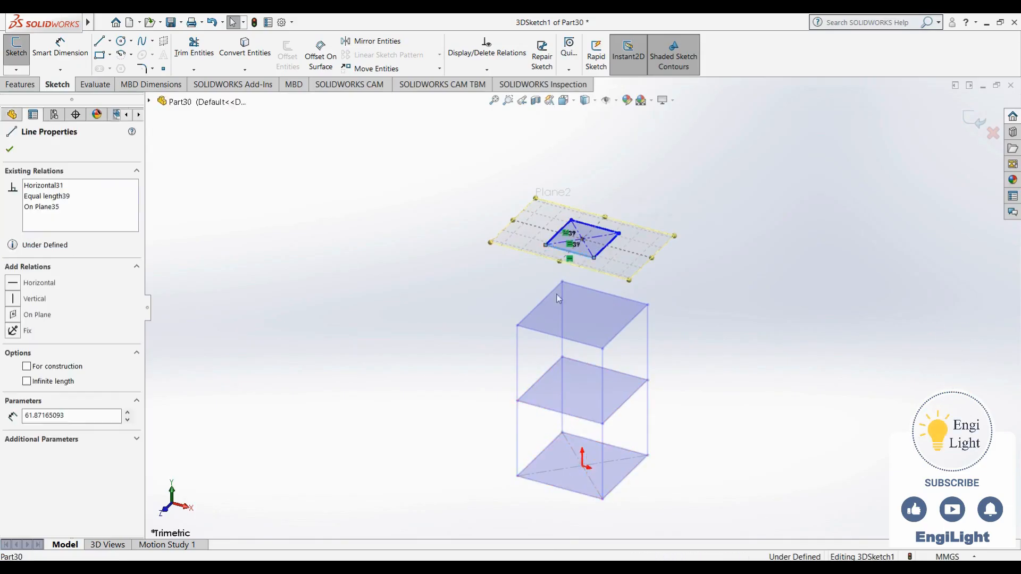
ctrl+click(544, 335)
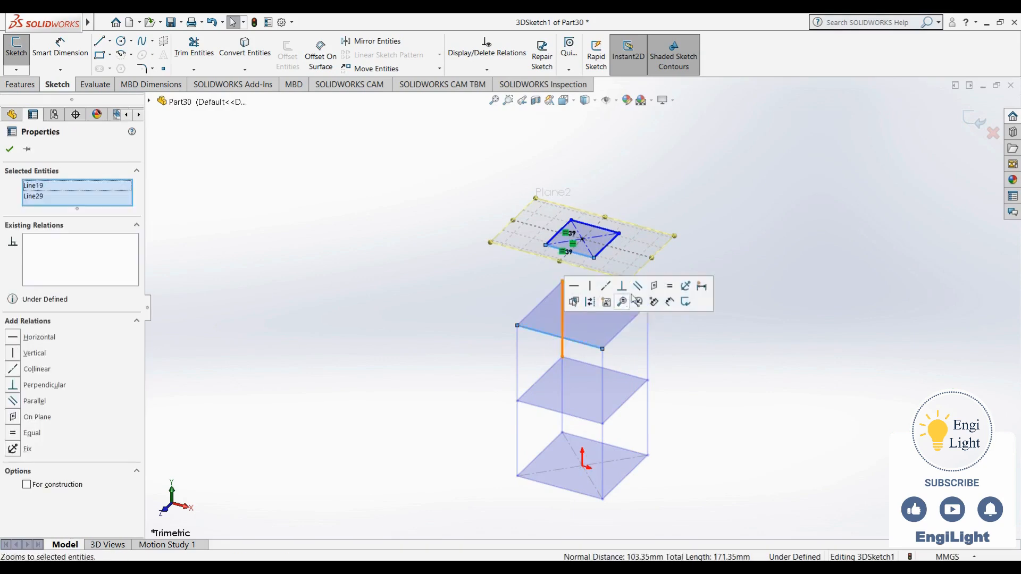
click(668, 287)
click(629, 176)
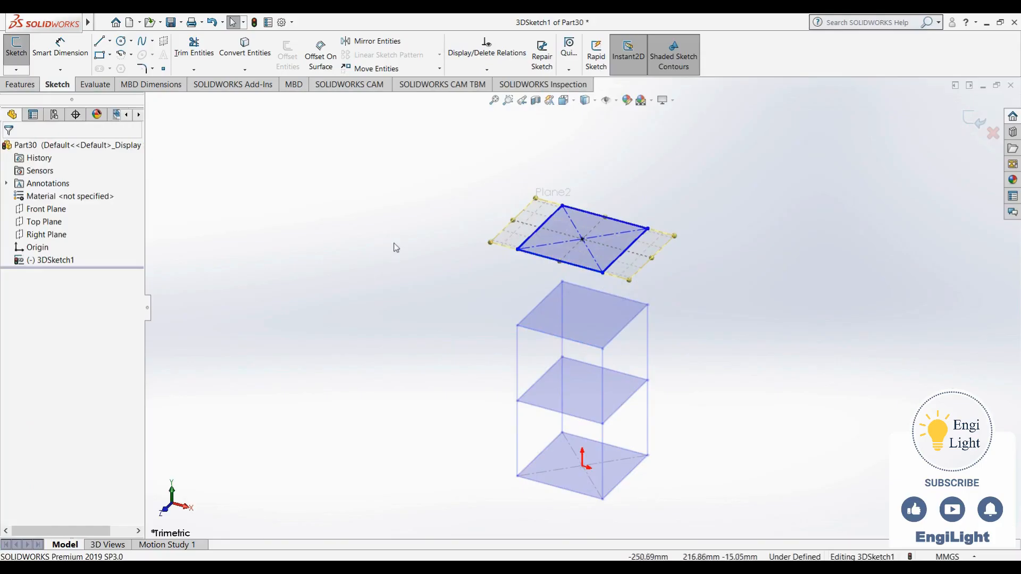
double_click(354, 315)
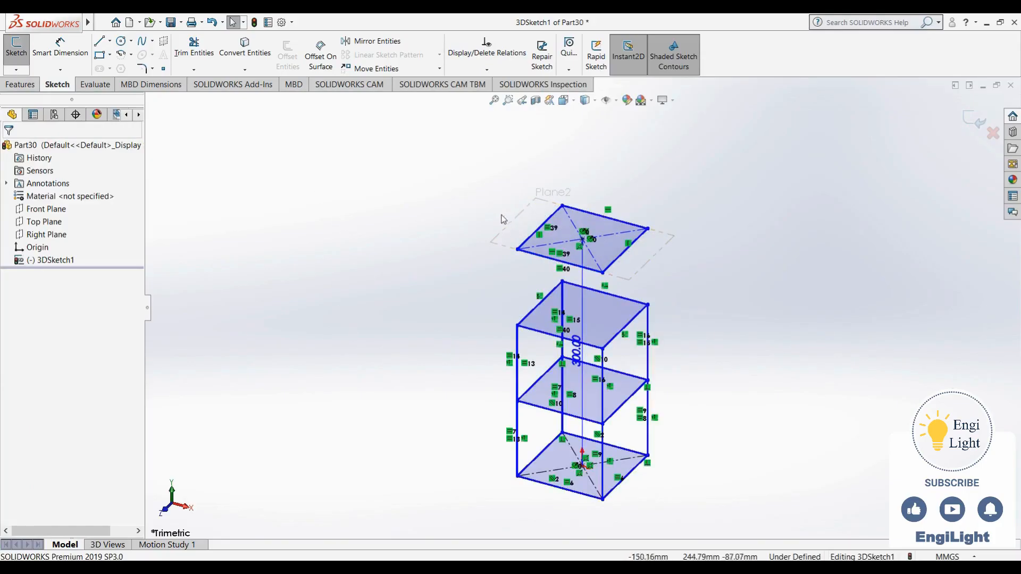
- Draw four vertical lines joining the corners of the third-level square to the matching corners of the top square
click(99, 41)
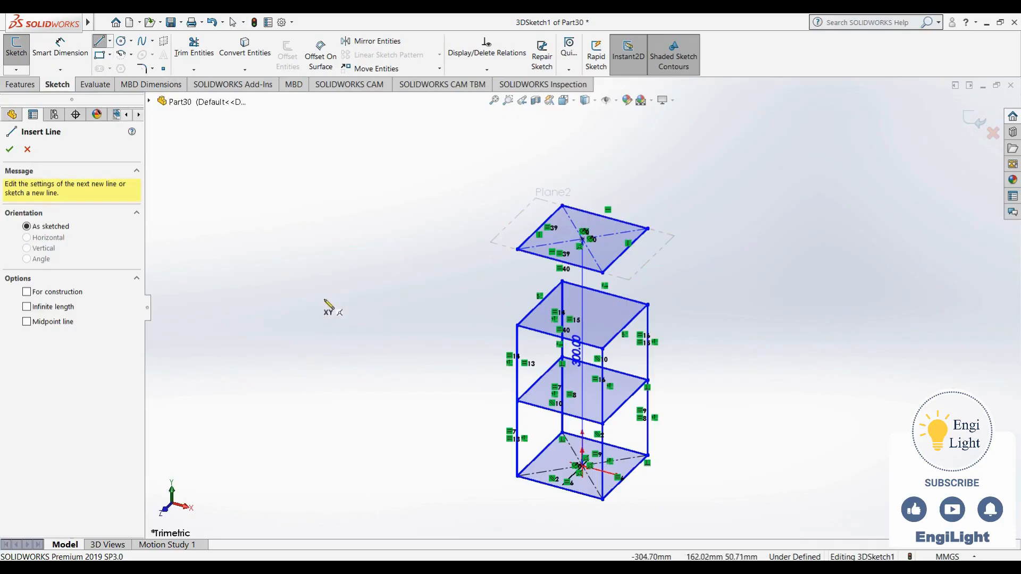
click(516, 325)
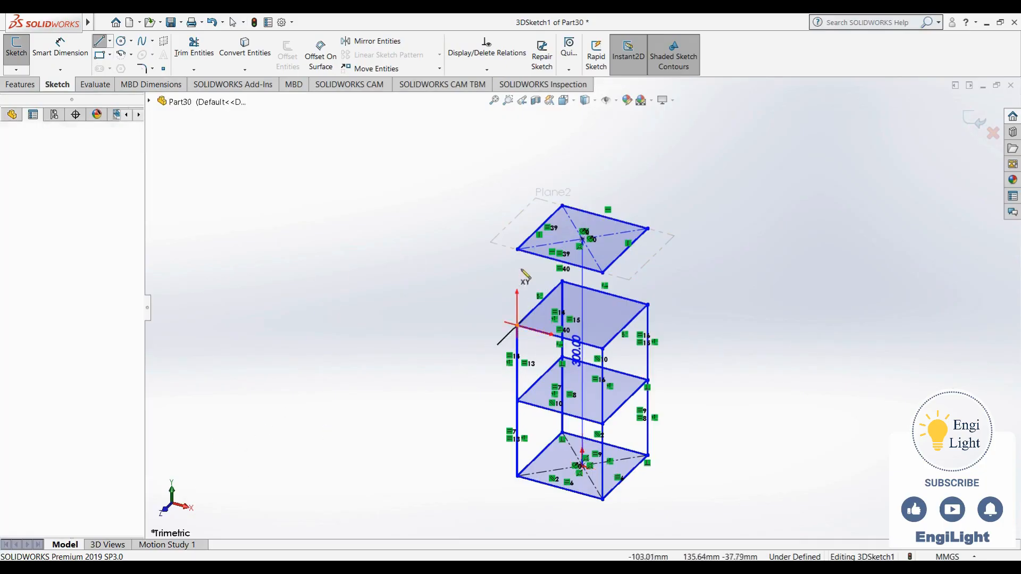
click(602, 350)
click(603, 272)
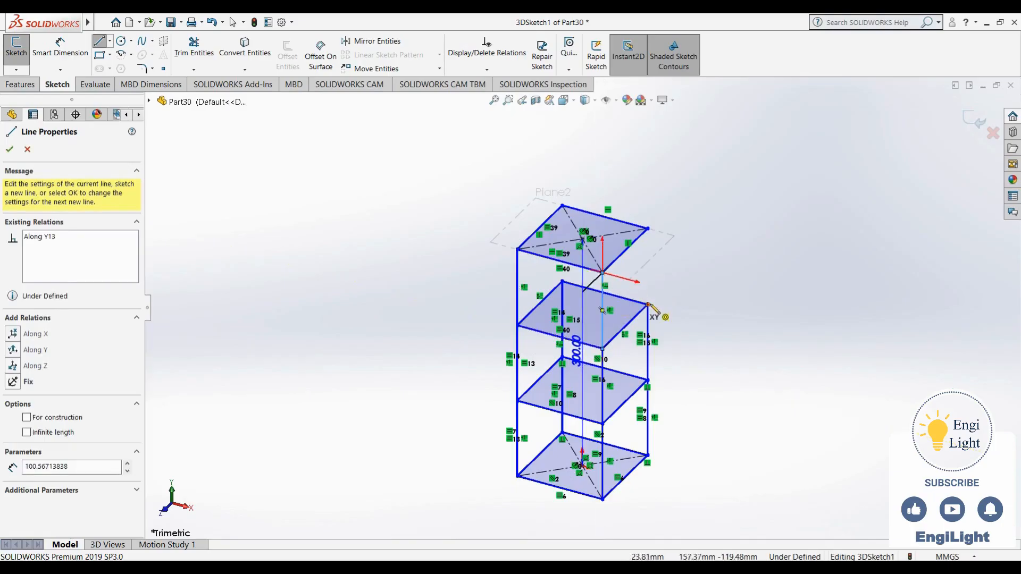
click(647, 305)
click(648, 229)
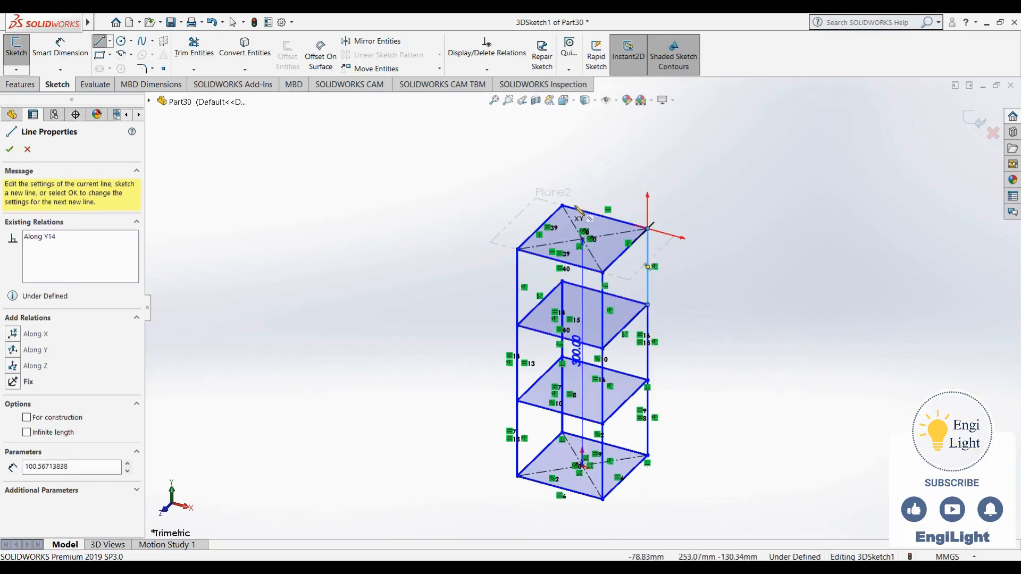
click(563, 207)
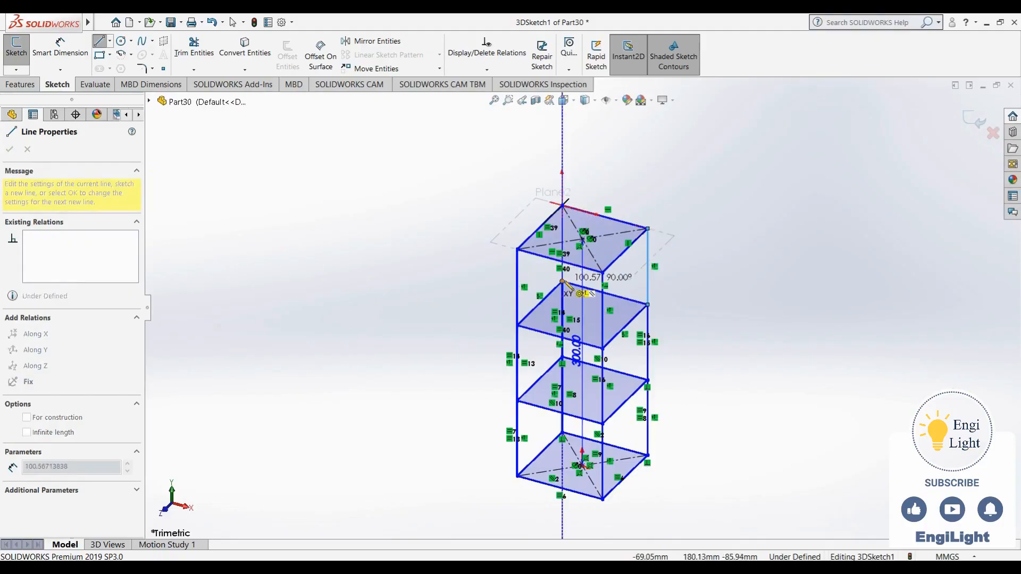
click(562, 281)
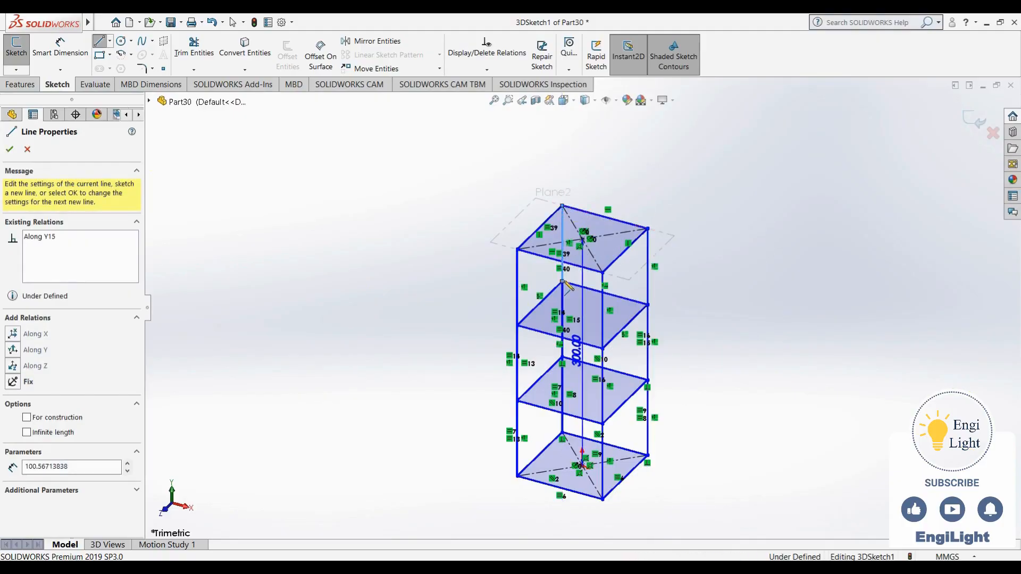
key(Escape)
- Check reference image 24.jpg, then create a sketch plane coincident with two diagonally opposite vertical edges of the upper tier
key(alt+Tab)
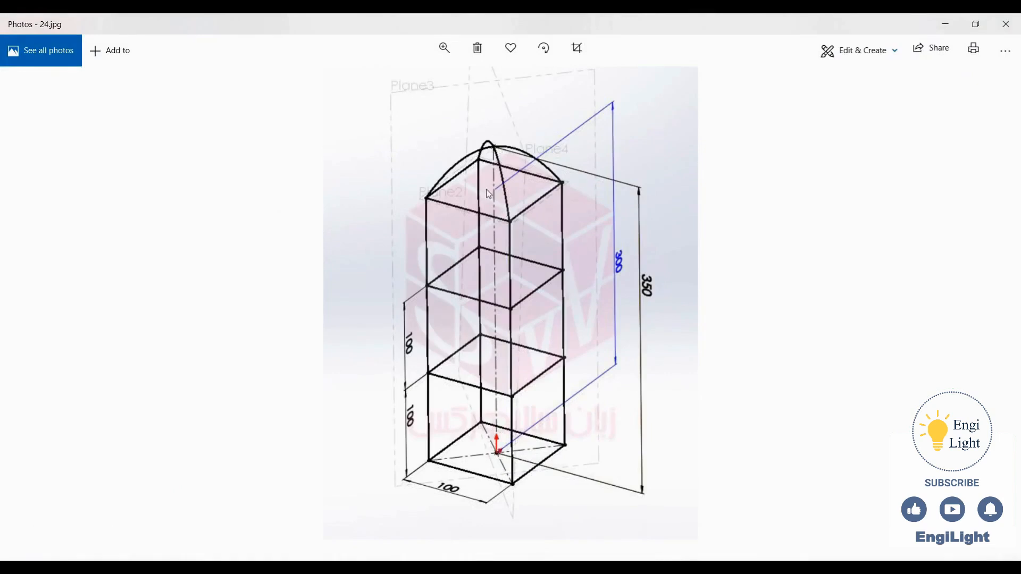
key(alt+Tab)
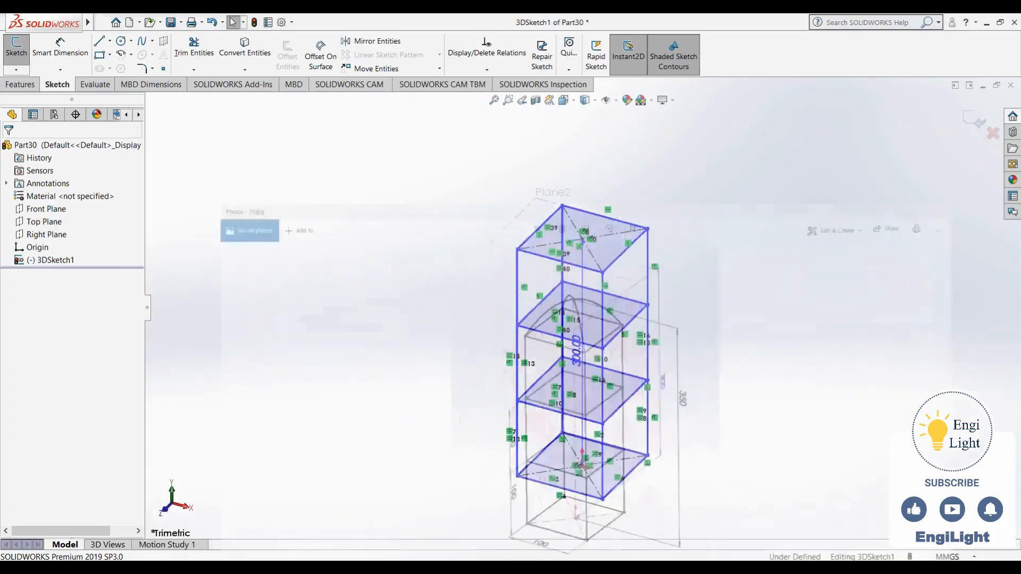
click(165, 43)
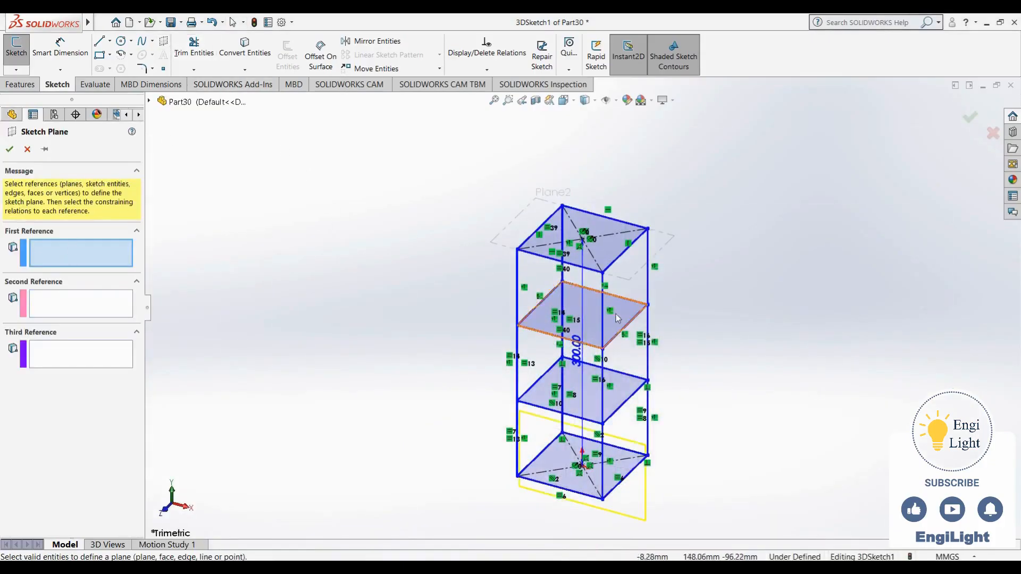
click(603, 336)
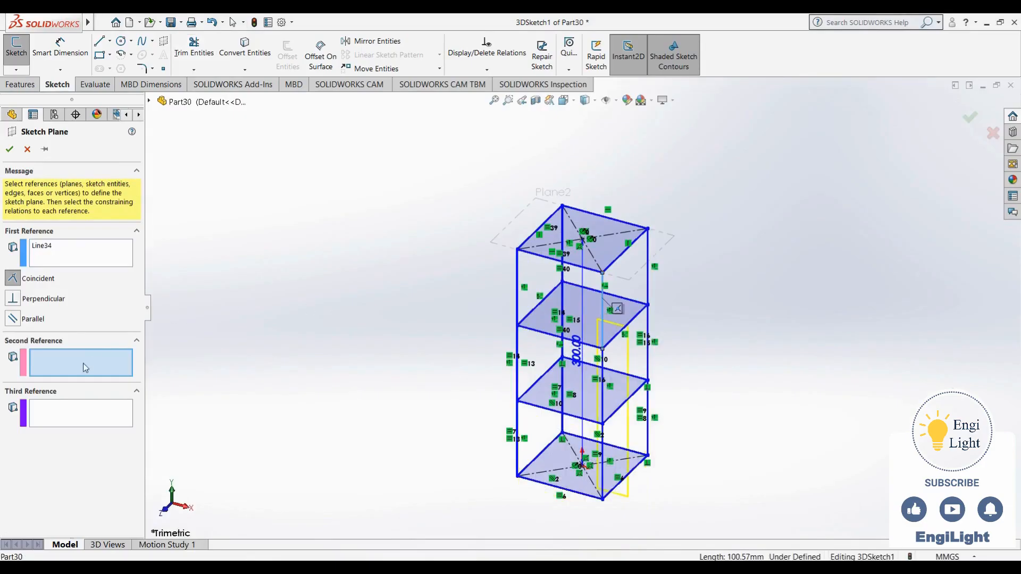
click(561, 224)
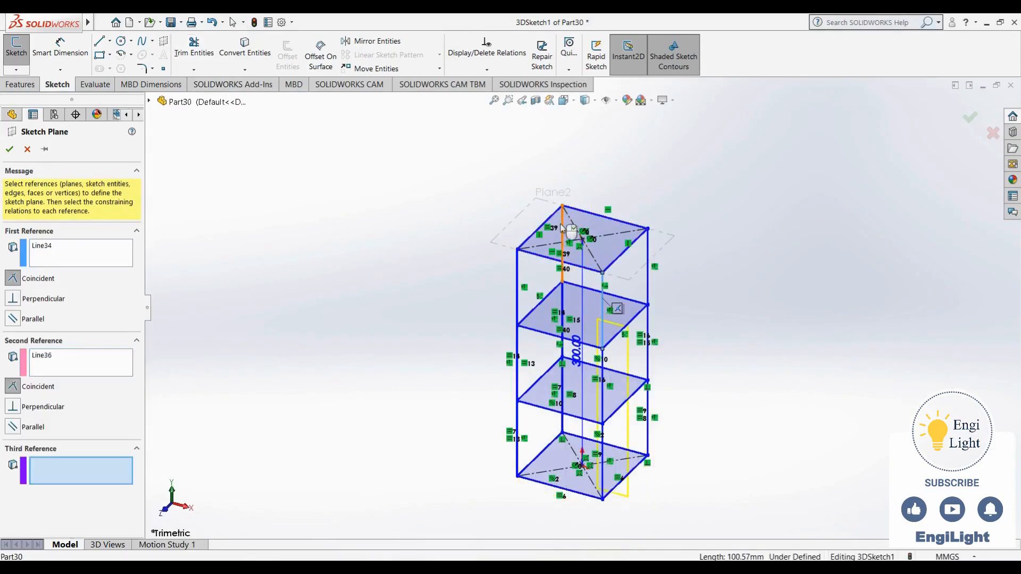
click(10, 149)
mouse_move(351, 291)
middle_down()
mouse_move(388, 213)
mouse_move(461, 208)
mouse_move(449, 250)
mouse_move(439, 237)
middle_up()
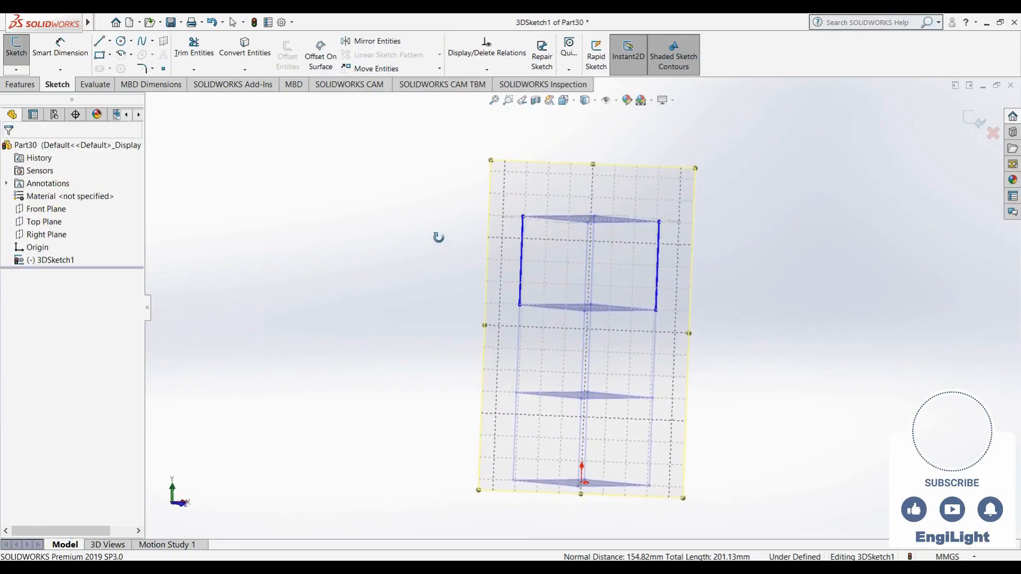
click(121, 55)
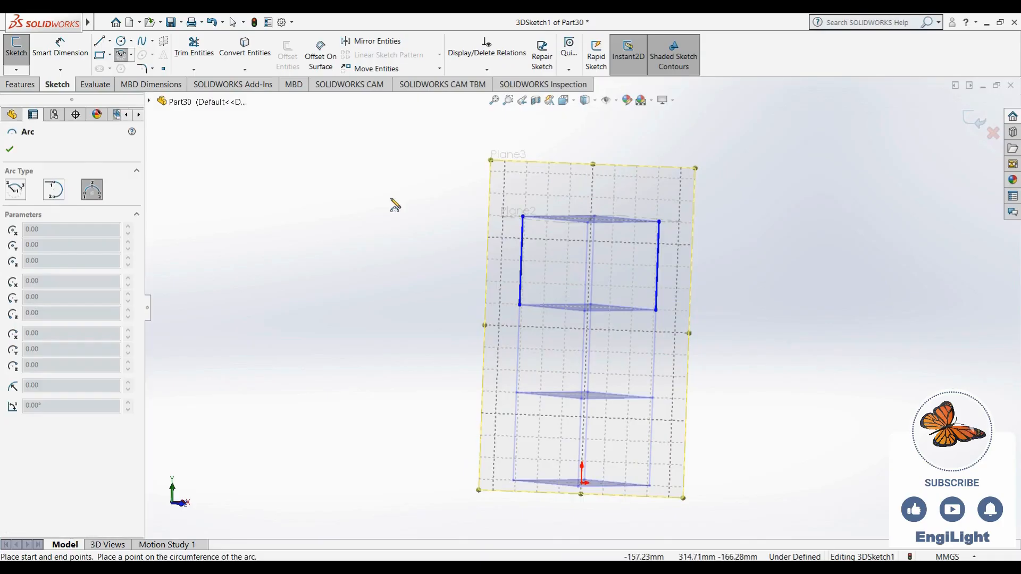
click(523, 217)
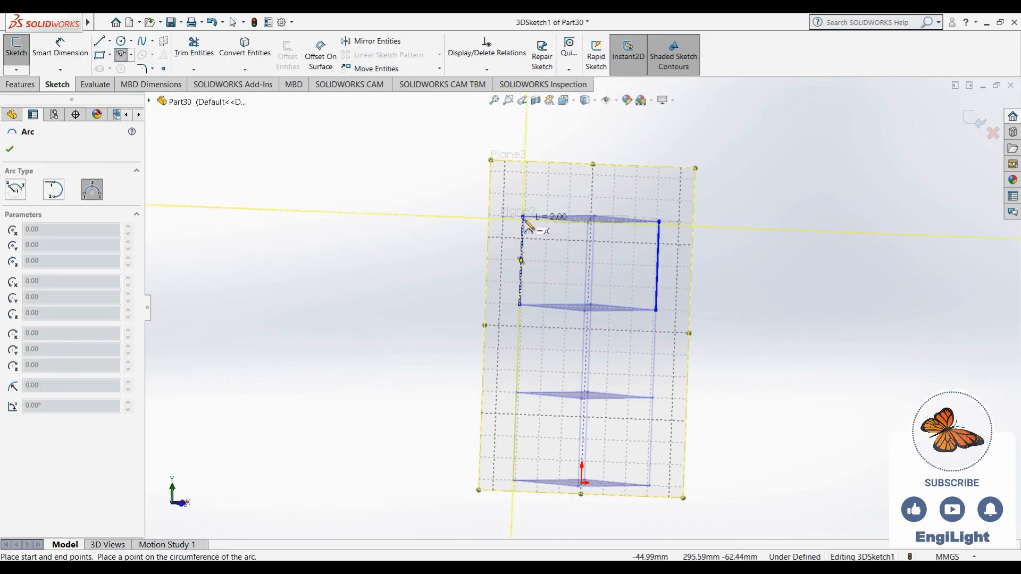
key(Escape)
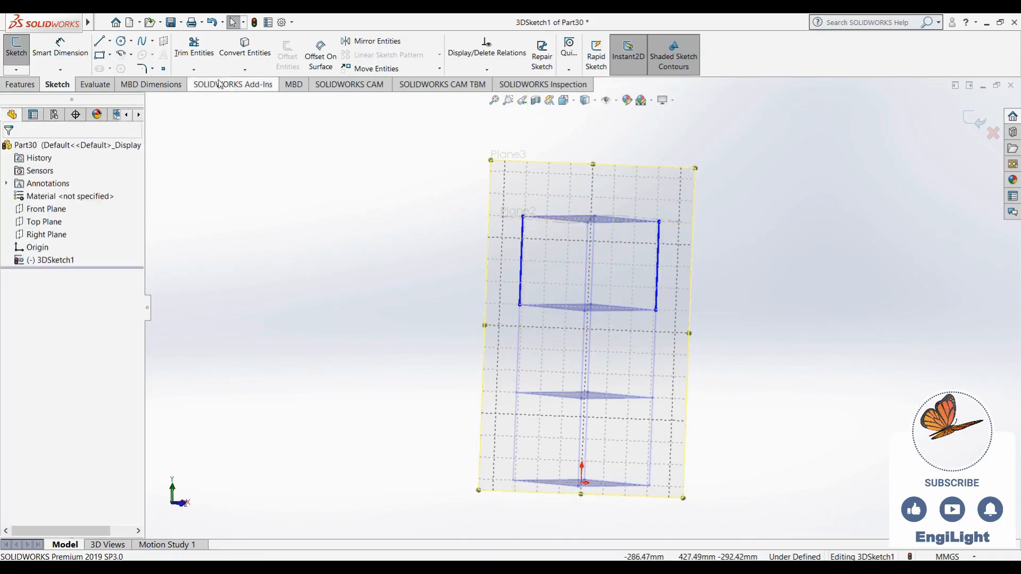
- Sketch a 3-point semicircular arc between the two opposite top corners on the diagonal plane, tangent to both vertical edges
click(119, 56)
click(522, 217)
click(659, 222)
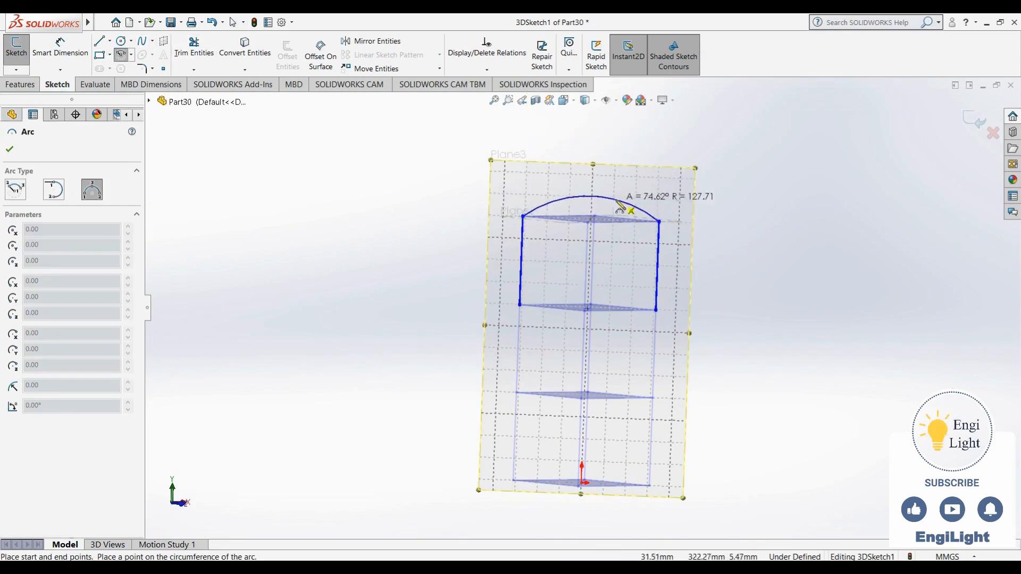
click(618, 160)
mouse_move(803, 202)
middle_down()
mouse_move(740, 228)
mouse_move(749, 253)
middle_up()
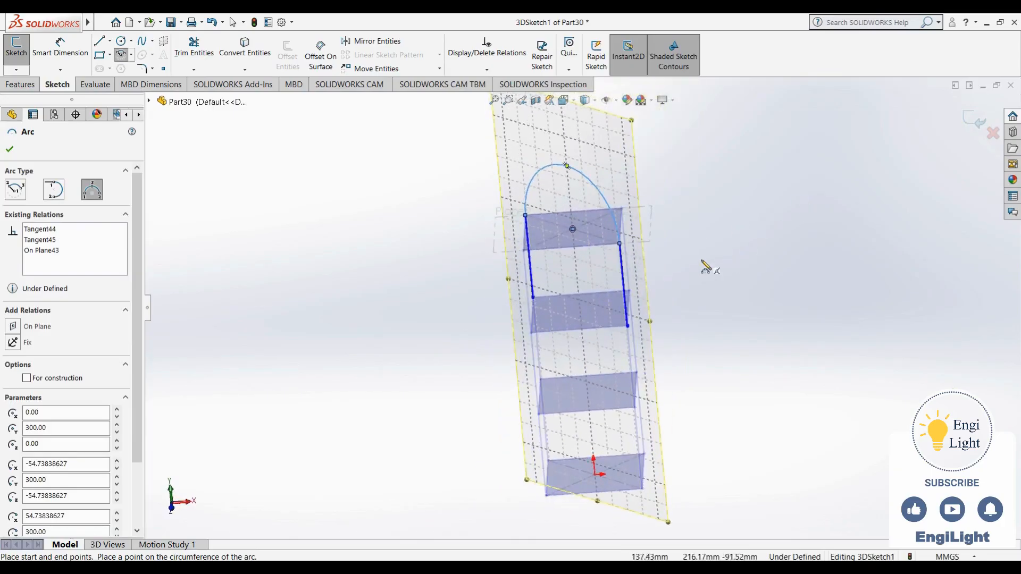
scroll(705, 266, up, 1)
key(Escape)
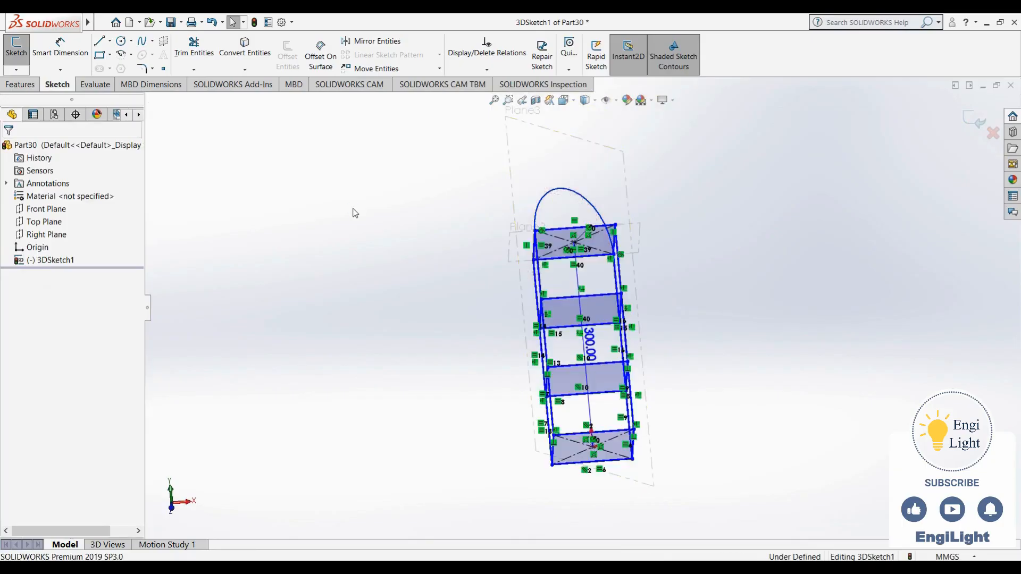
- Create a second sketch plane coincident with the other two diagonally opposite vertical edges of the upper tier
click(164, 42)
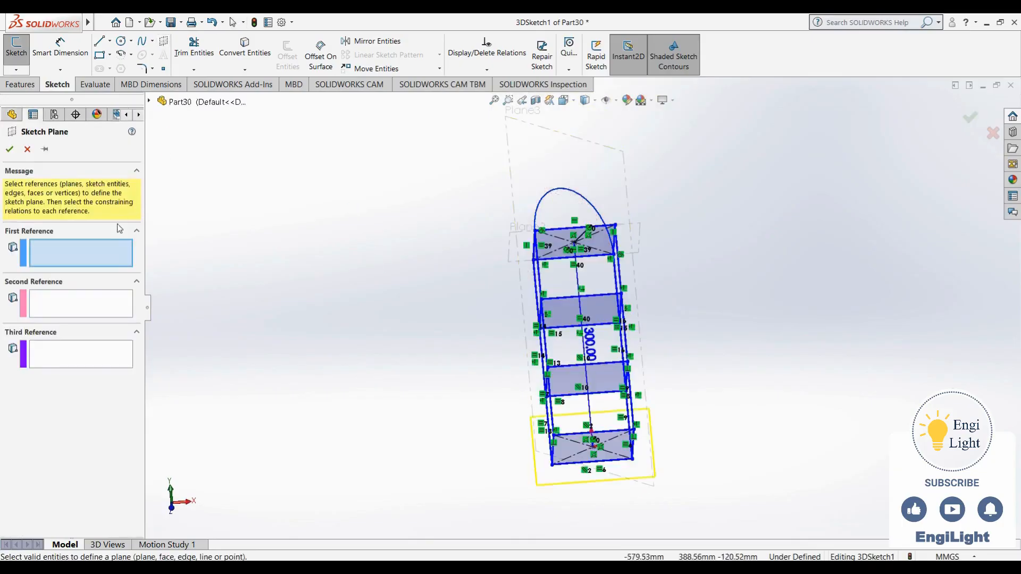
middle_drag(544, 336, 505, 323)
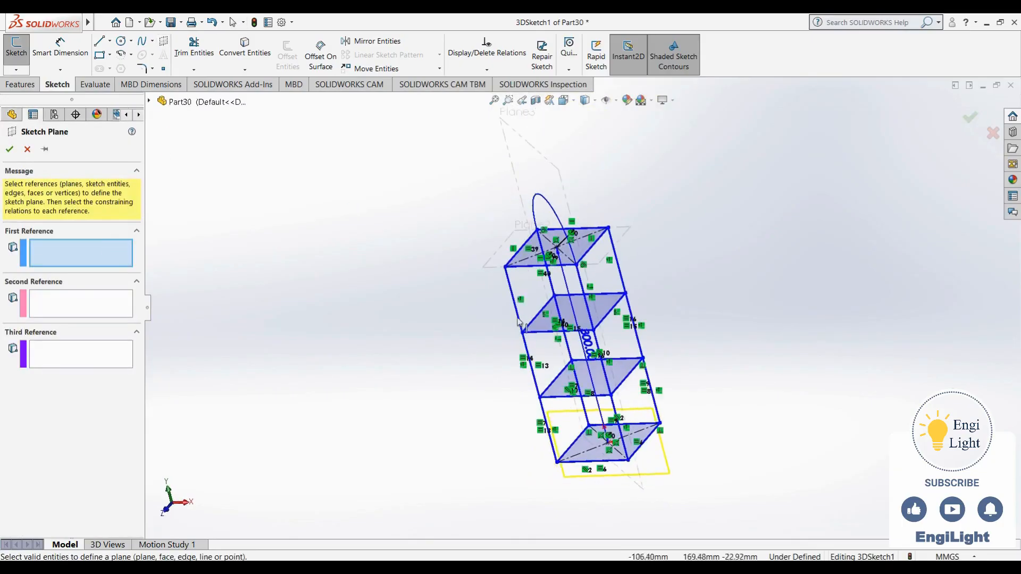
click(505, 290)
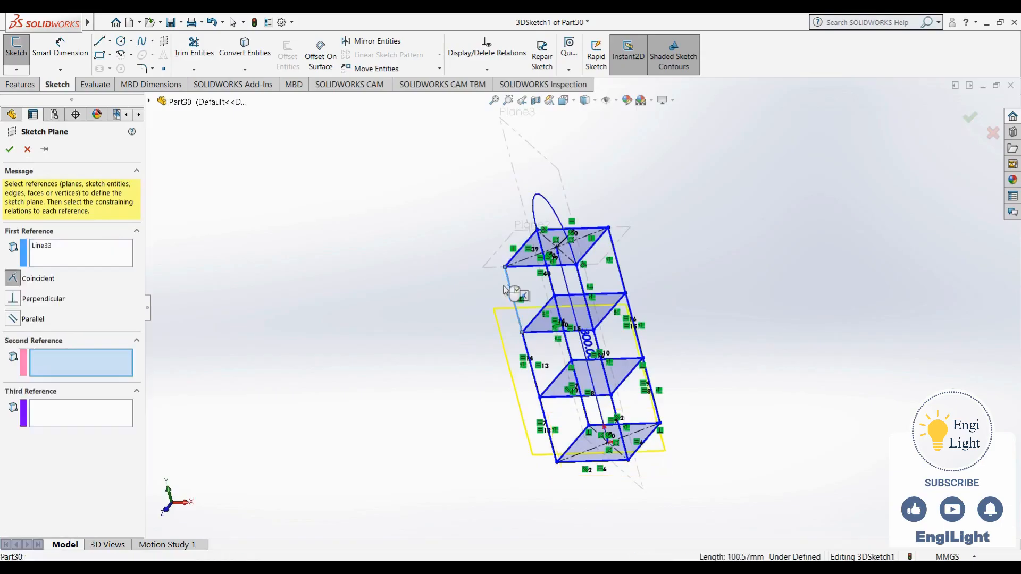
click(616, 257)
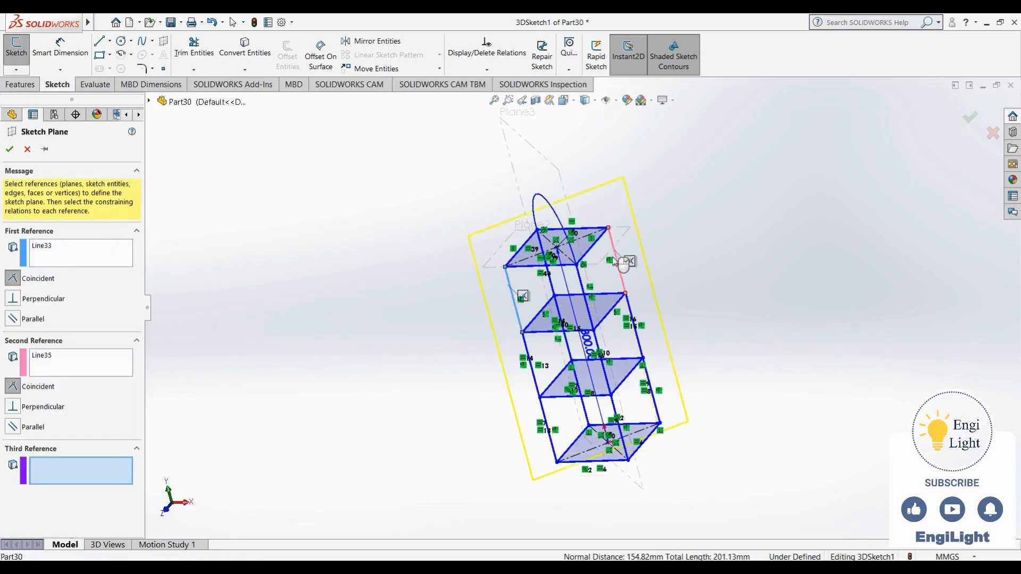
click(970, 121)
- Sketch a 3-point semicircular arc between the remaining two top corners on the second diagonal plane, tangent to both edges, and exit the sketch
mouse_move(441, 290)
middle_down()
mouse_move(432, 207)
mouse_move(388, 246)
mouse_move(400, 262)
middle_up()
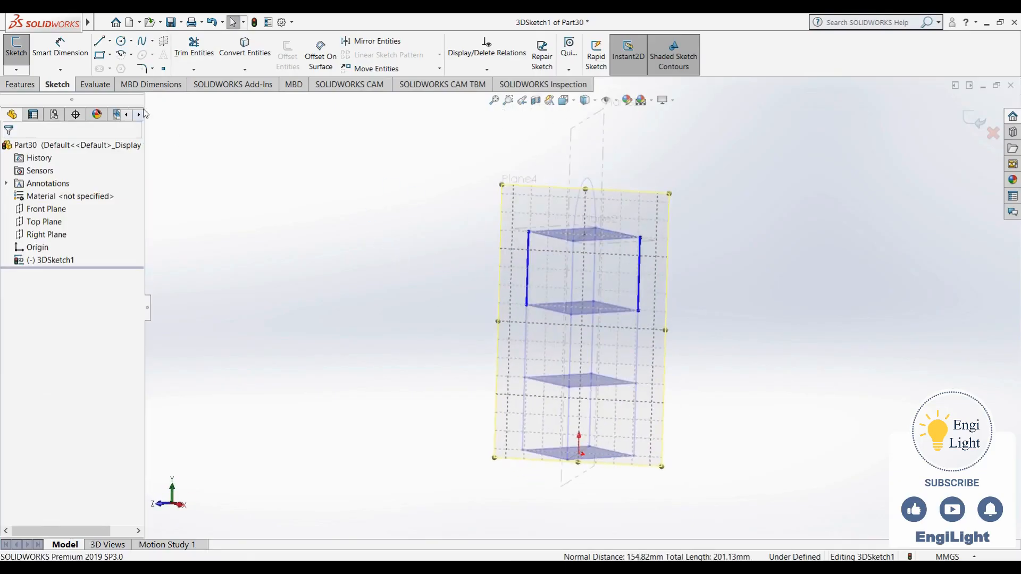
click(123, 54)
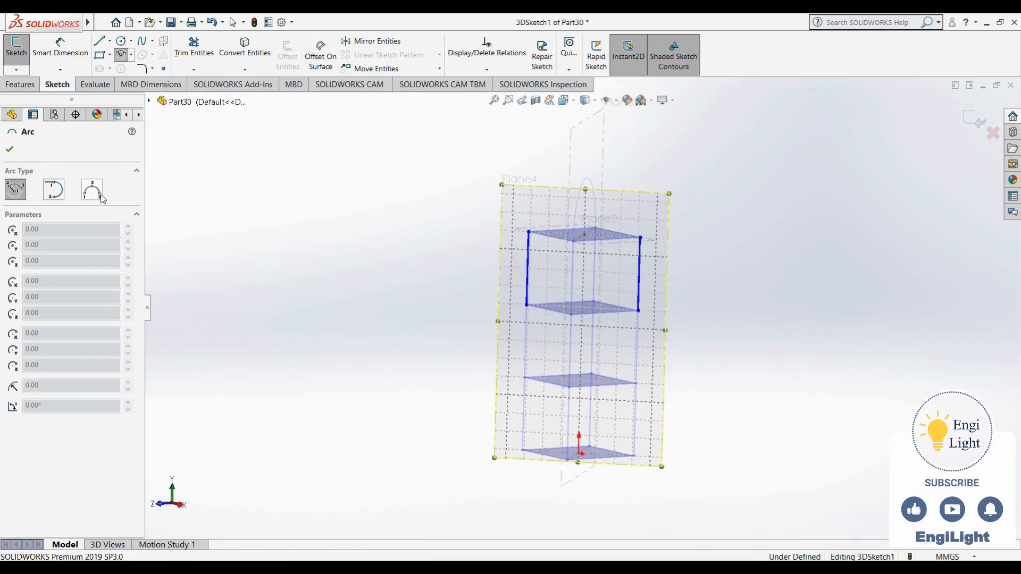
click(528, 233)
click(640, 238)
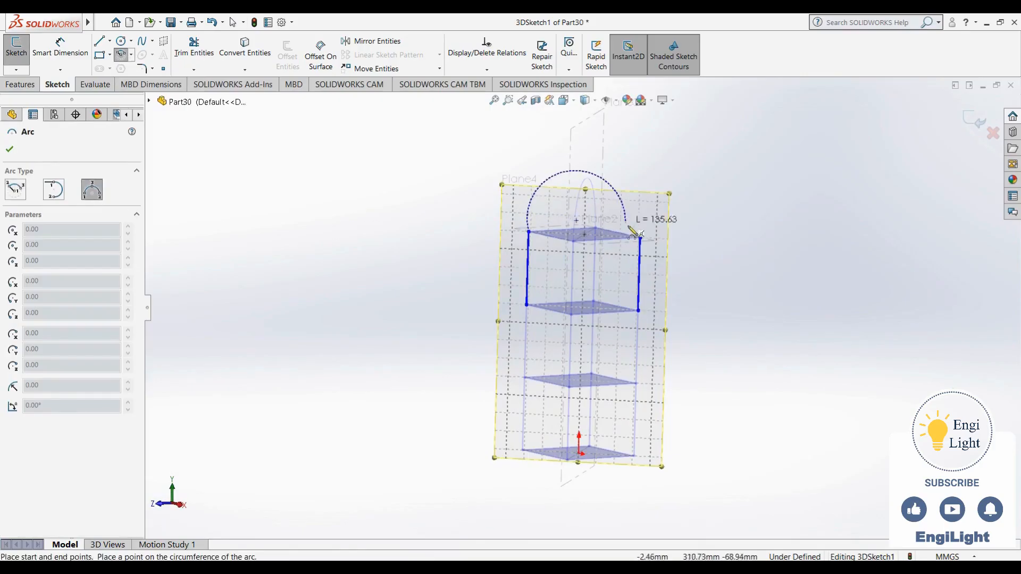
click(612, 191)
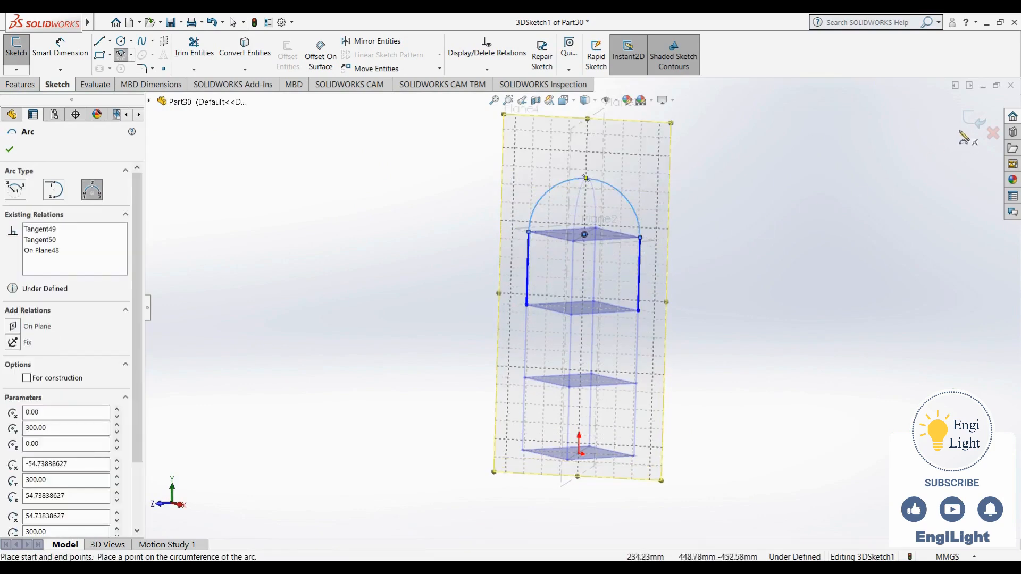
click(974, 121)
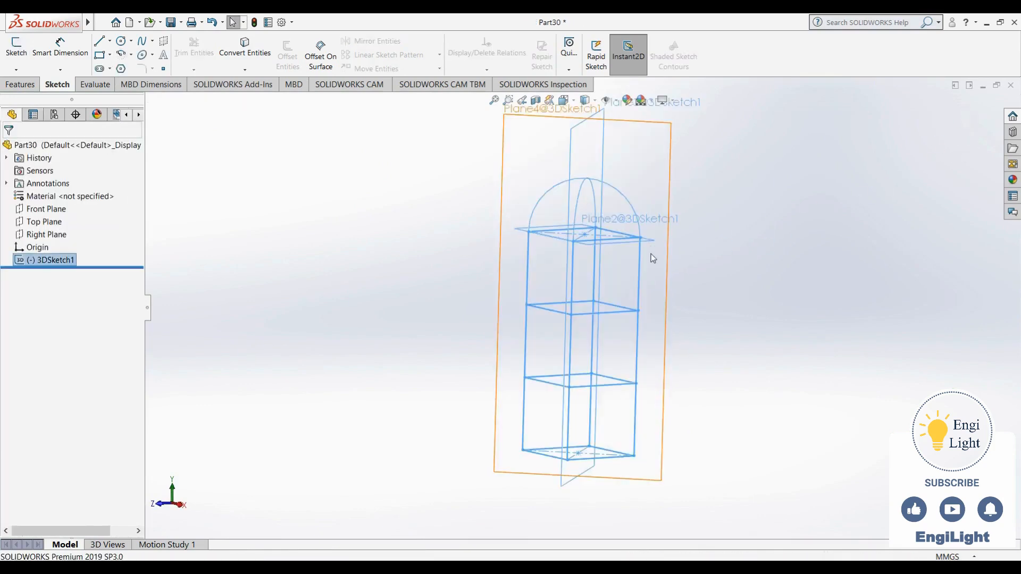
- Reopen 3DSketch1 to inspect the crossing dome arcs and their second diagonal plane from several angles, and exit the sketch
click(54, 260)
click(87, 240)
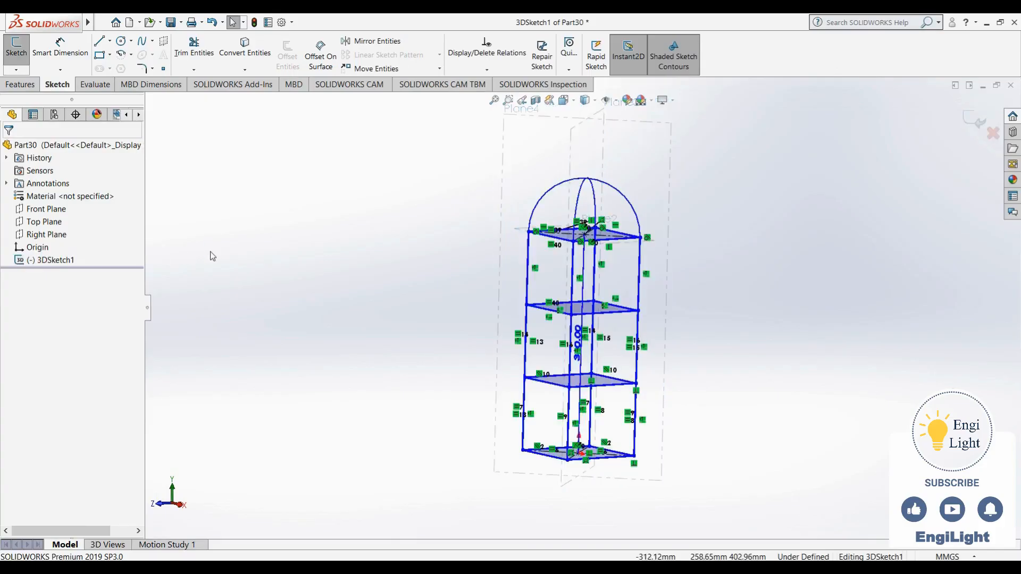
mouse_move(672, 161)
middle_down()
mouse_move(640, 186)
mouse_move(645, 227)
middle_up()
scroll(646, 227, up, 4)
scroll(637, 254, down, 3)
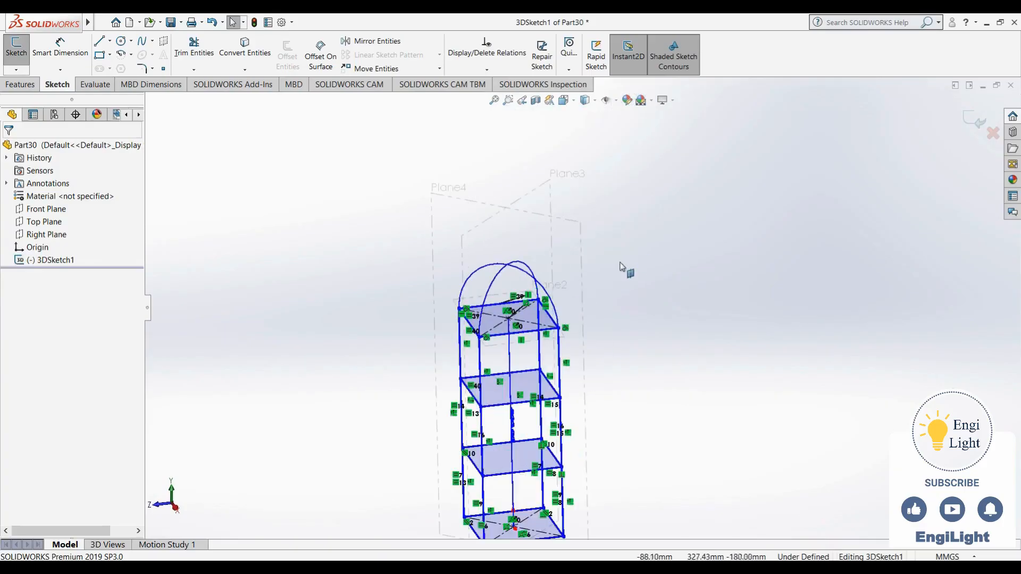
click(579, 231)
mouse_move(596, 317)
middle_down()
mouse_move(656, 196)
mouse_move(657, 218)
mouse_move(611, 255)
mouse_move(624, 322)
mouse_move(603, 293)
middle_up()
scroll(623, 319, up, 3)
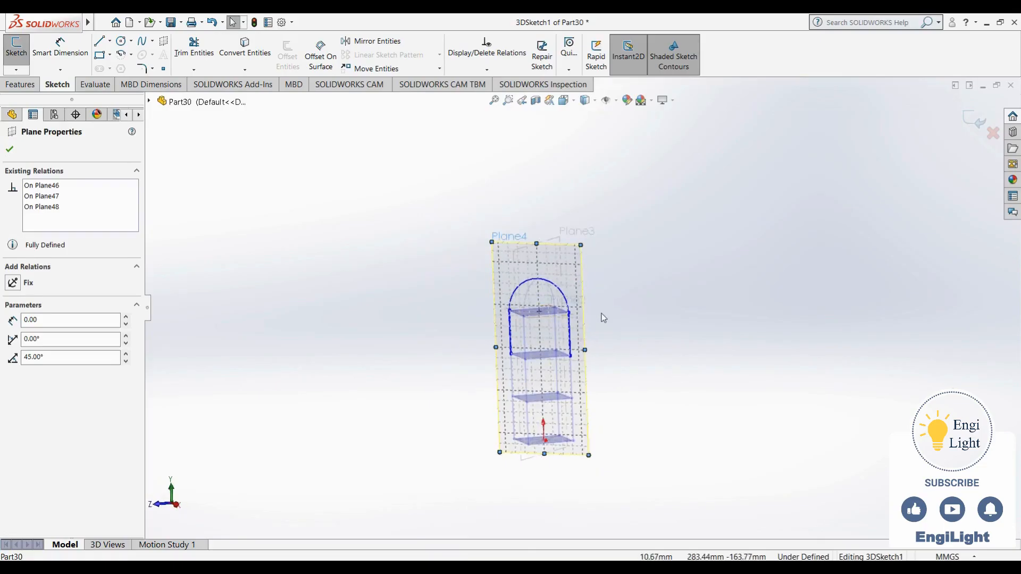
key(Escape)
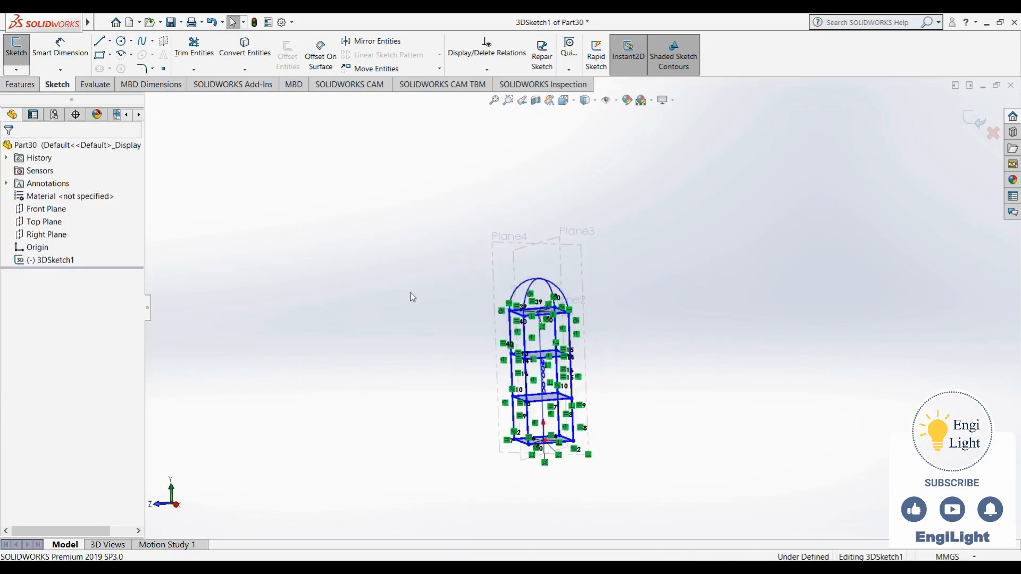
mouse_move(631, 282)
middle_down()
mouse_move(617, 257)
mouse_move(606, 276)
mouse_move(648, 301)
mouse_move(672, 302)
mouse_move(639, 310)
middle_up()
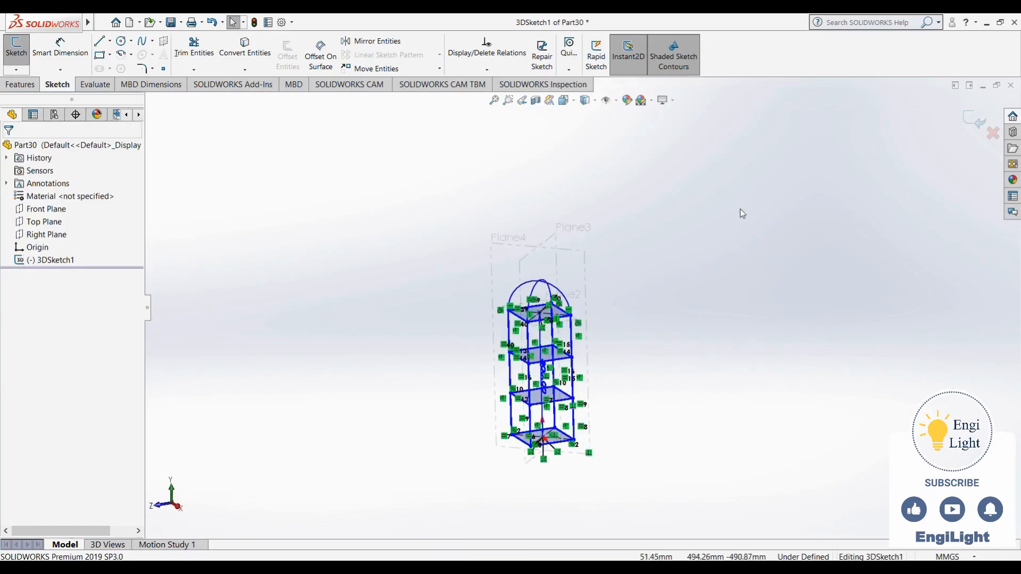
click(982, 122)
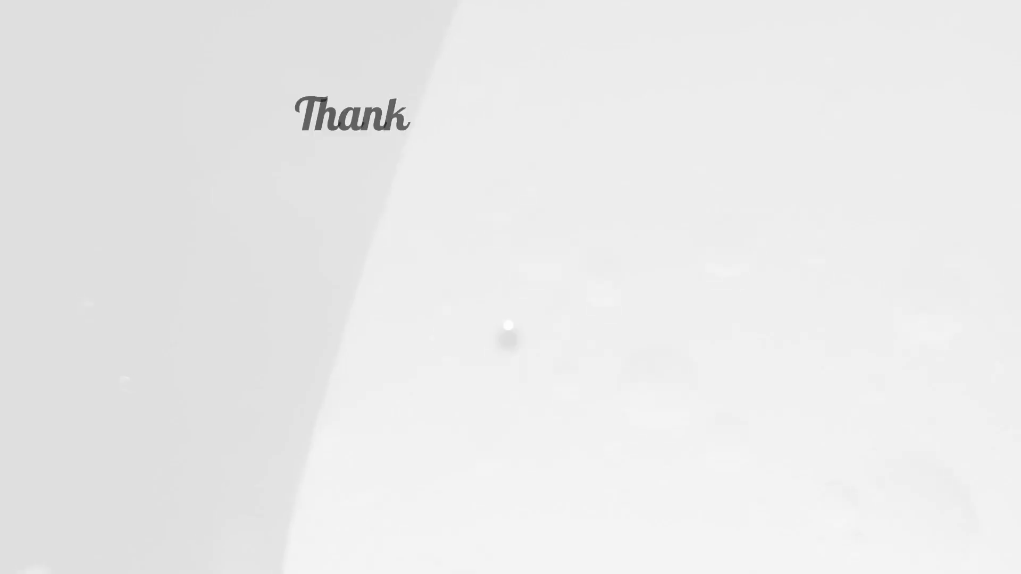